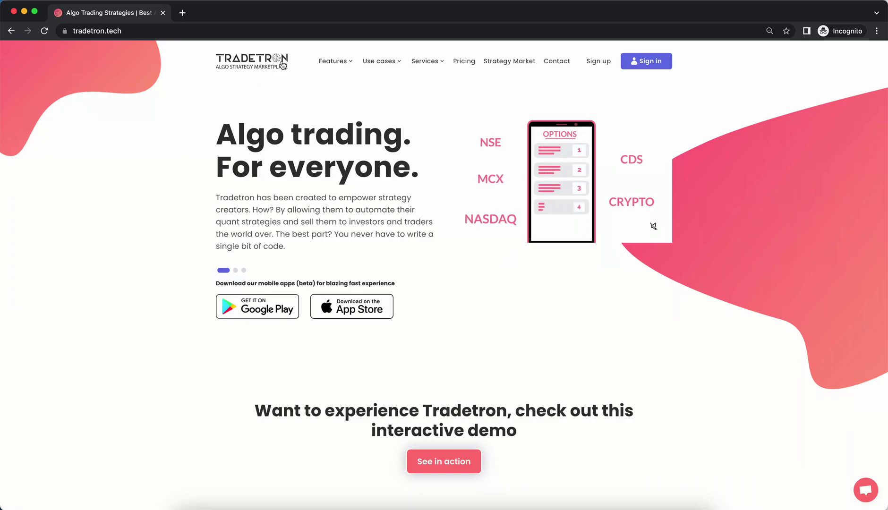
click(272, 62)
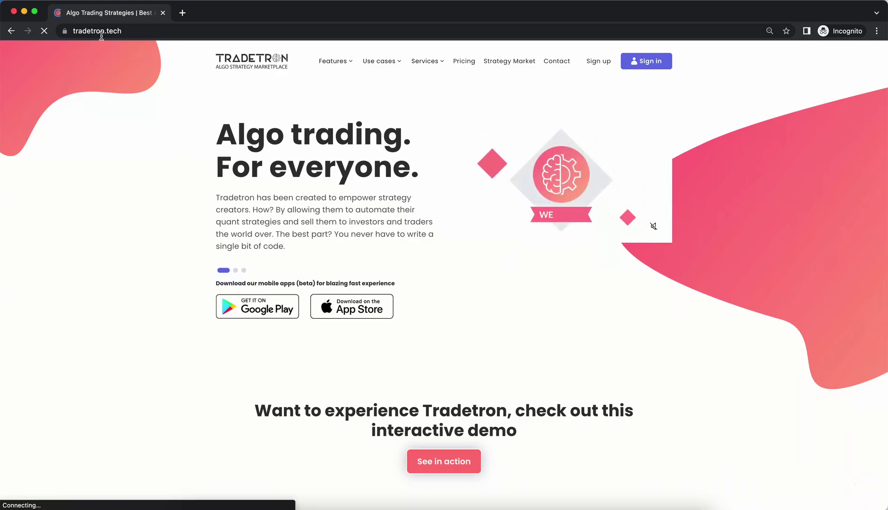
click(603, 59)
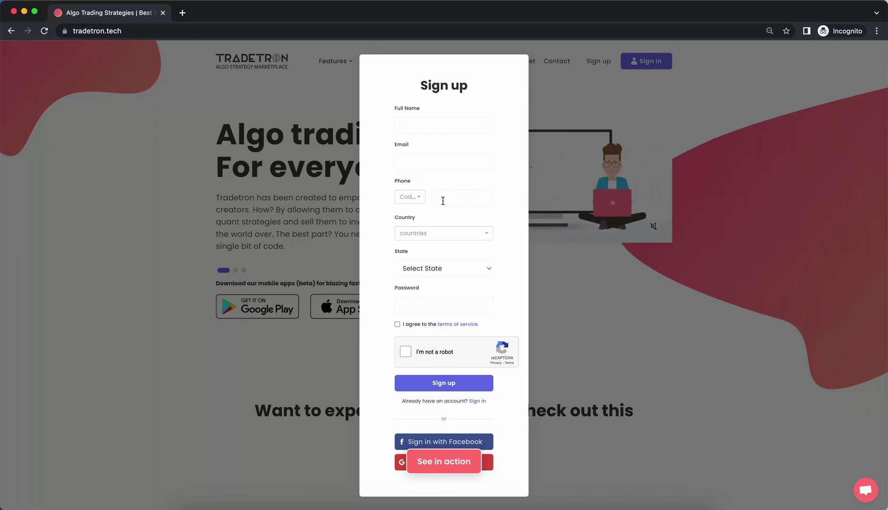
click(495, 183)
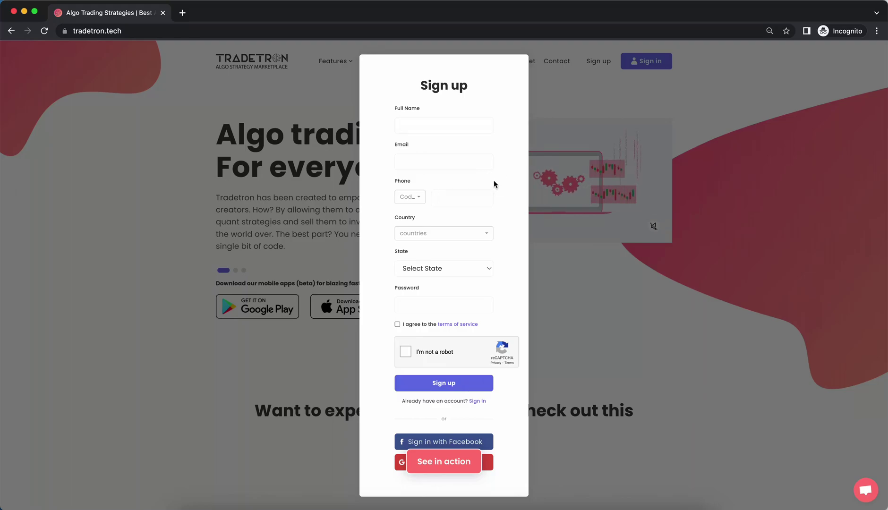
click(440, 202)
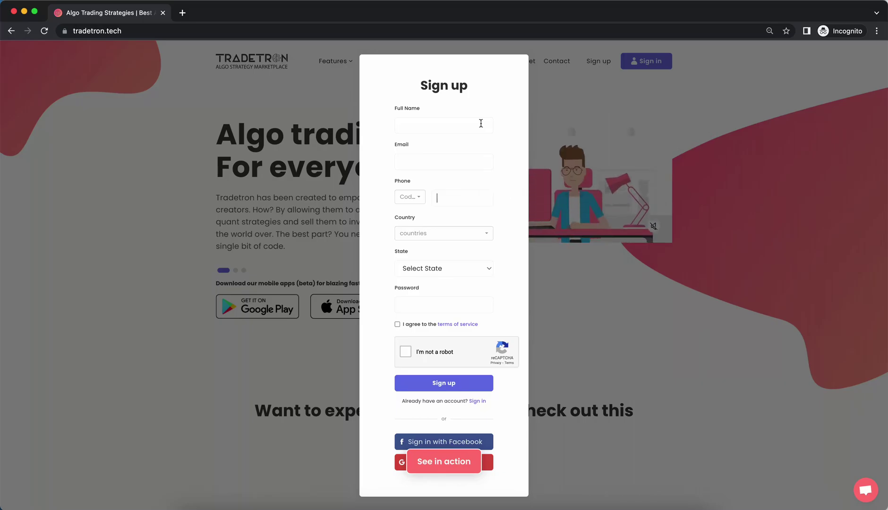
click(434, 386)
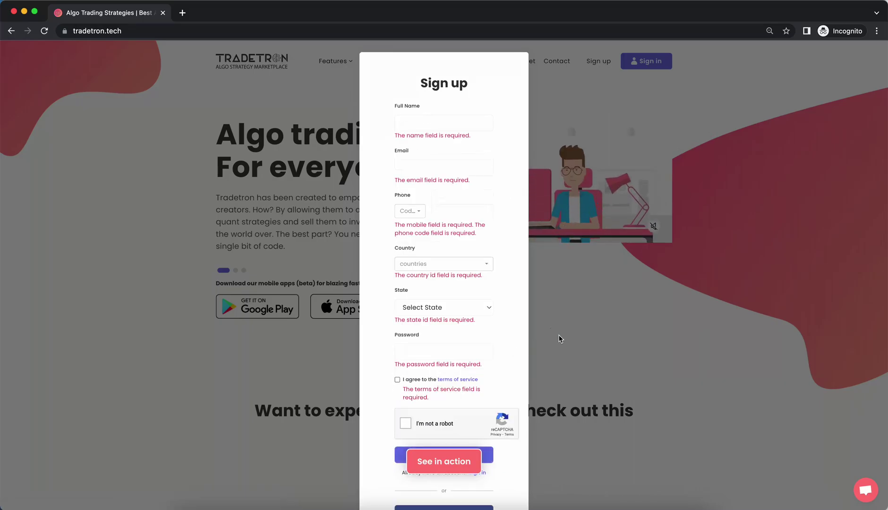
click(559, 331)
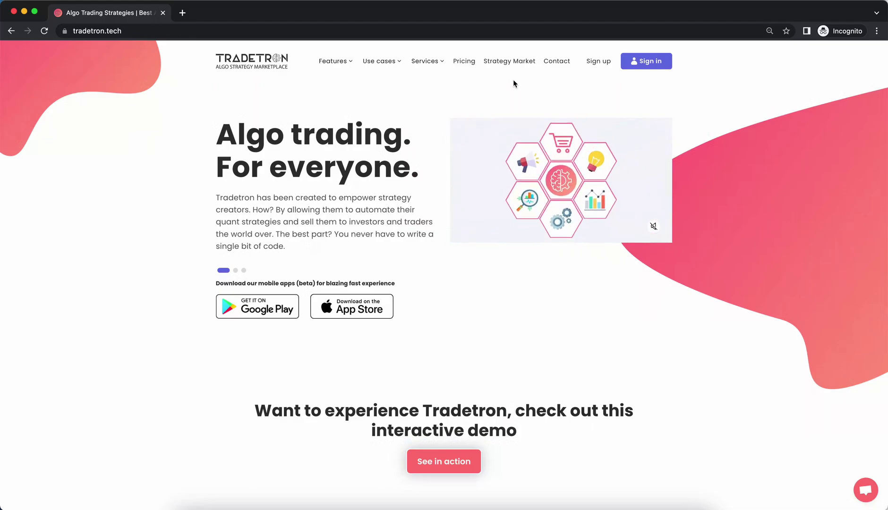
Open Tradetron's pricing plans and highlight the Starter plan's price.
click(465, 62)
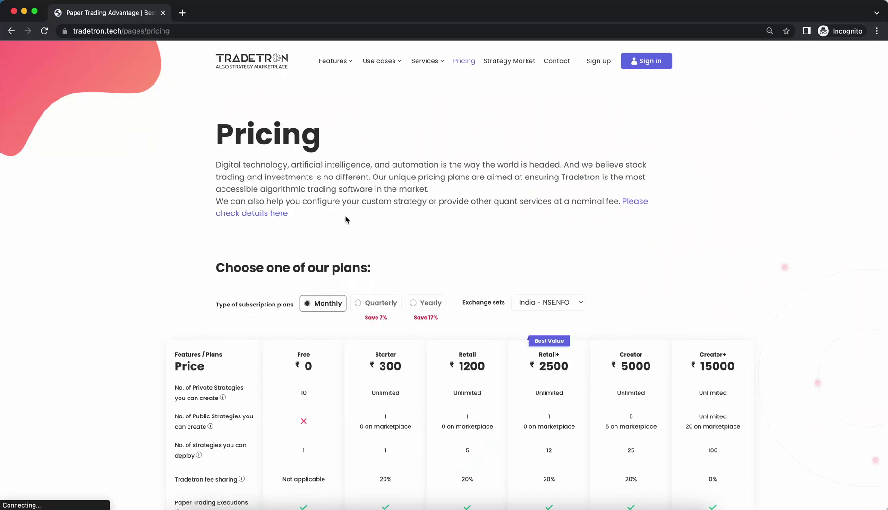
scroll(336, 242, down, 5)
scroll(389, 279, up, 2)
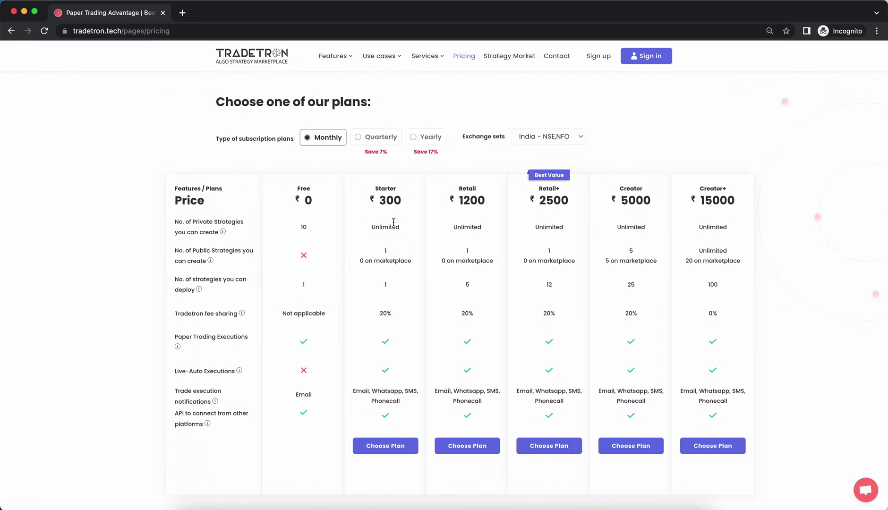
drag(383, 191, 407, 242)
click(396, 306)
Point out the Starter and Retail+ (12) deploy limits and bring up the Telegram algo group.
click(383, 285)
double_click(538, 287)
click(610, 505)
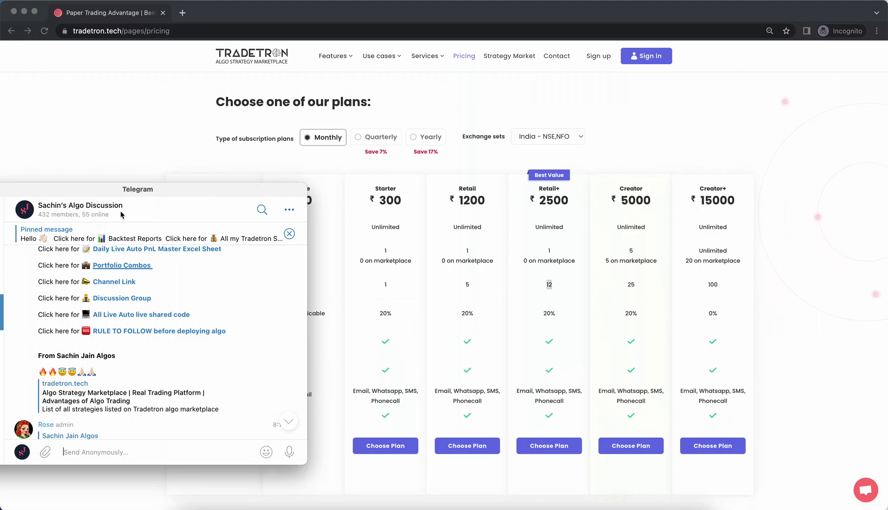
Follow the pinned message's Portfolio Combos link from Telegram into the browser.
click(134, 237)
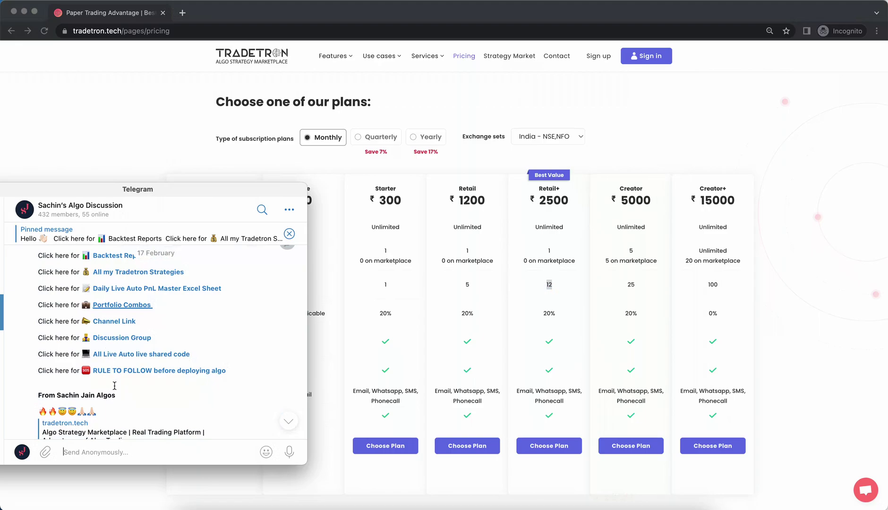
scroll(114, 386, up, 2)
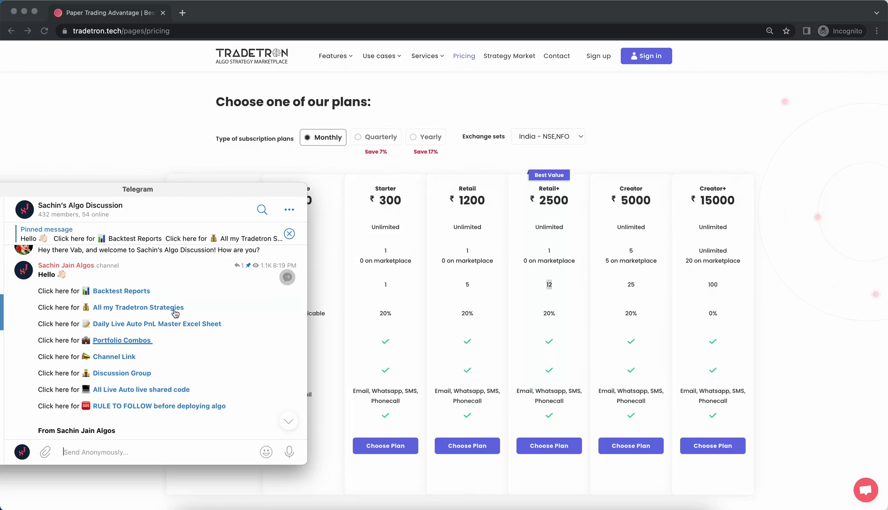
click(127, 341)
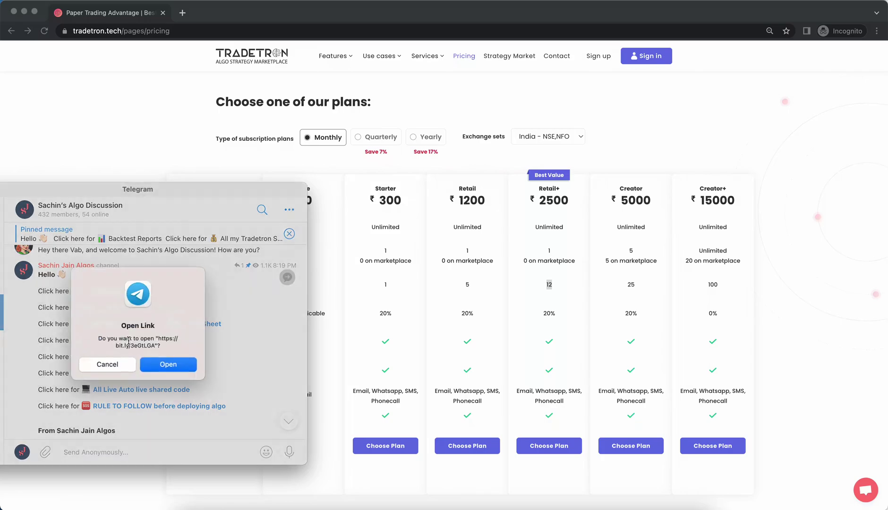
click(159, 363)
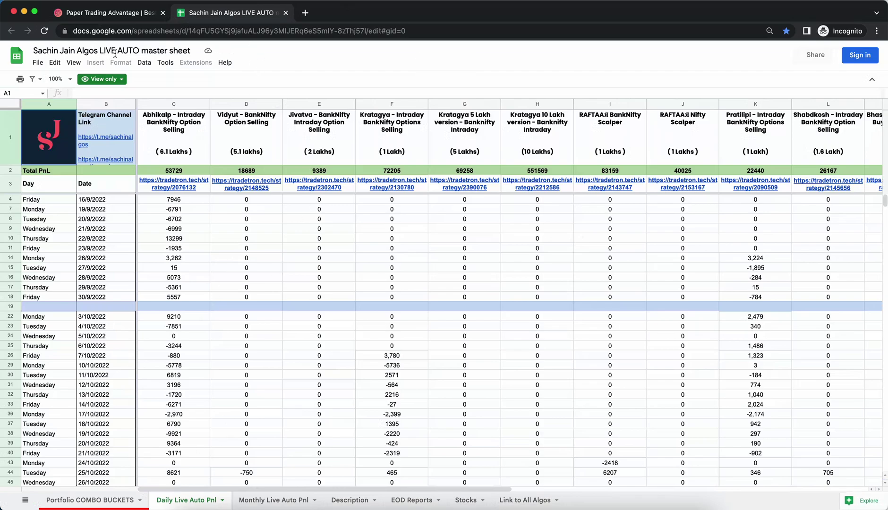
Switch to the Portfolio COMBO BUCKETS sheet and inspect cells D5 and D14.
click(279, 278)
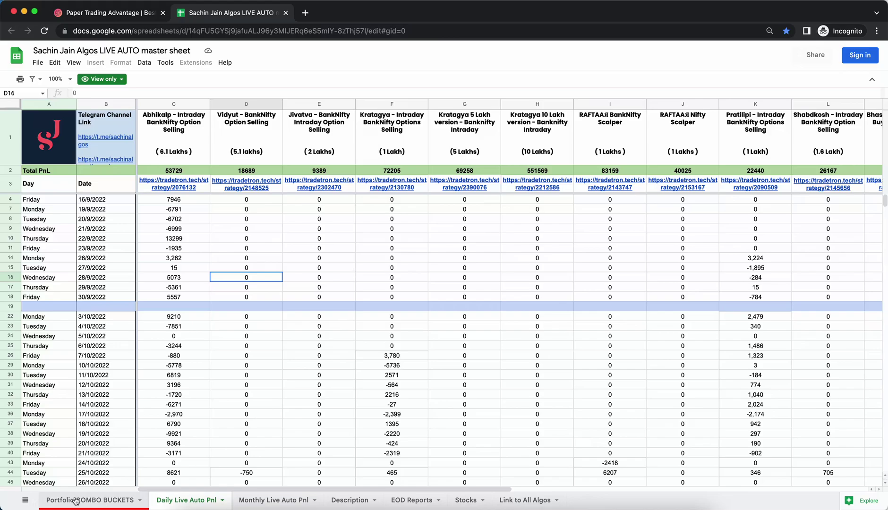
click(97, 500)
click(229, 175)
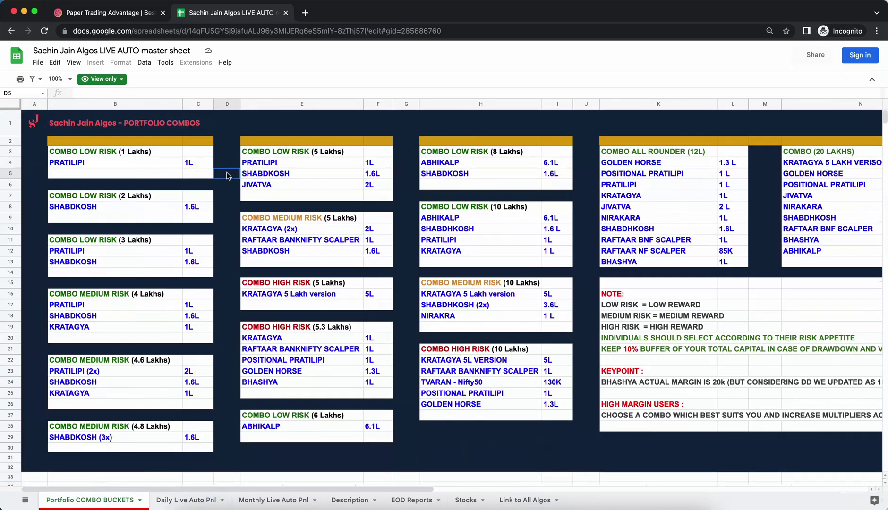
click(231, 274)
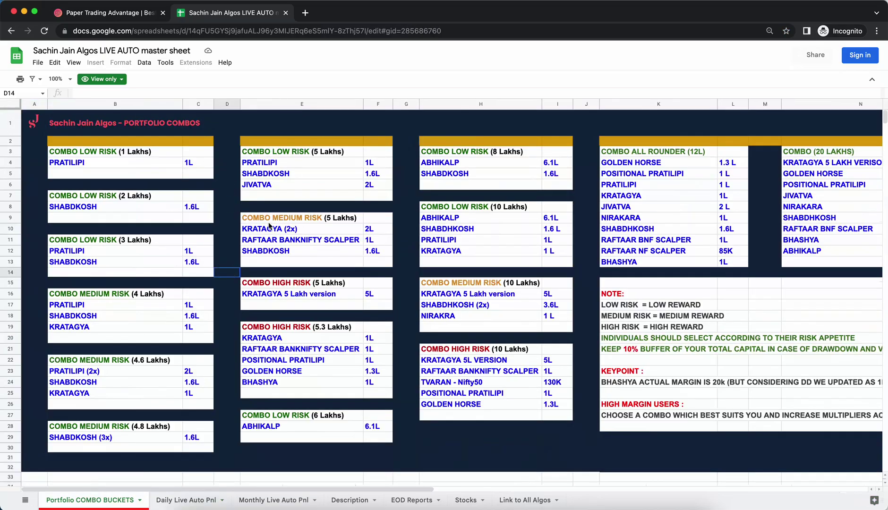
Inspect cells B7, B9 and H29, then return to the Tradetron pricing tab.
click(165, 200)
click(169, 219)
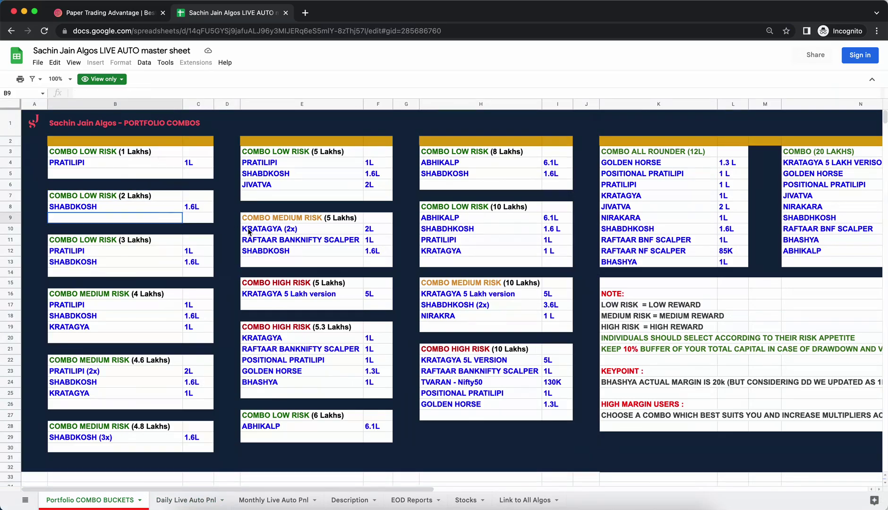
click(514, 437)
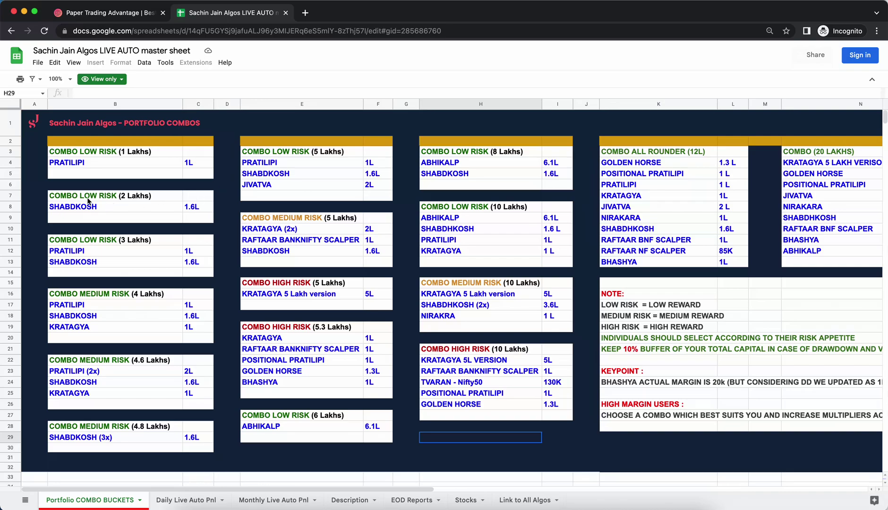
click(144, 14)
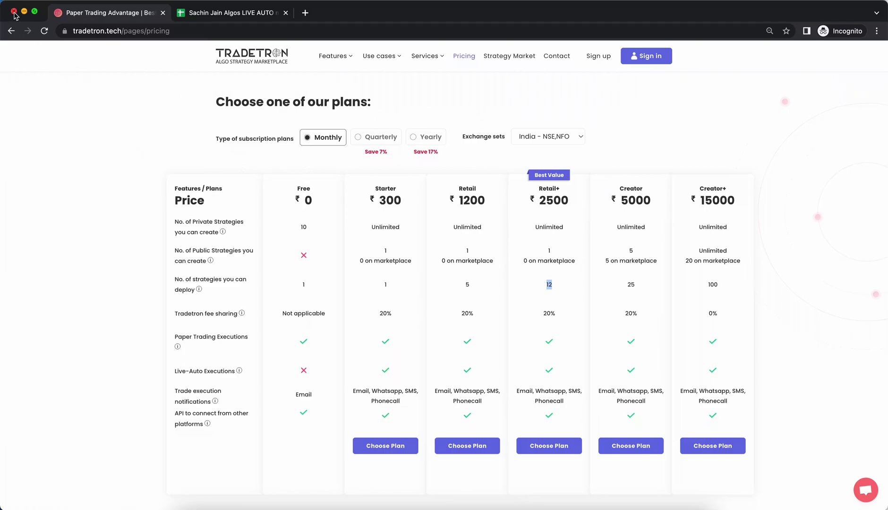
Bring the signed-in Tradetron Chrome window forward and maximise it.
drag(337, 12, 390, 31)
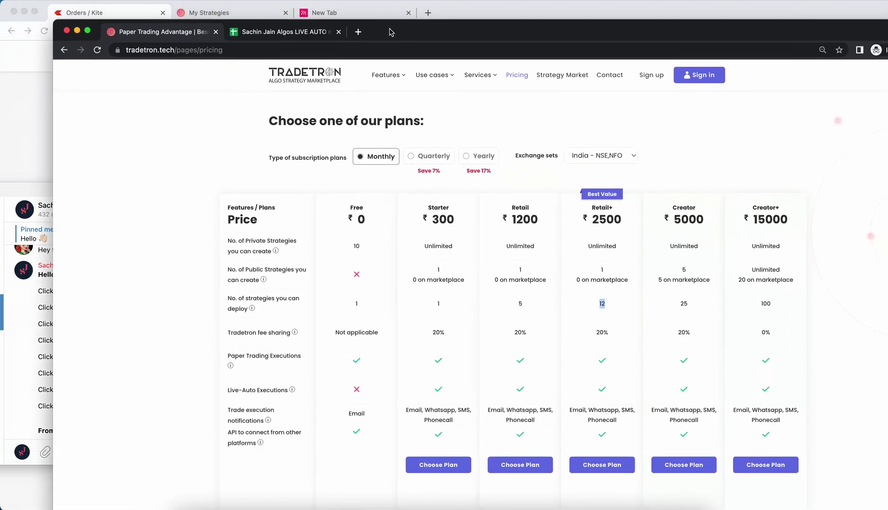
click(238, 13)
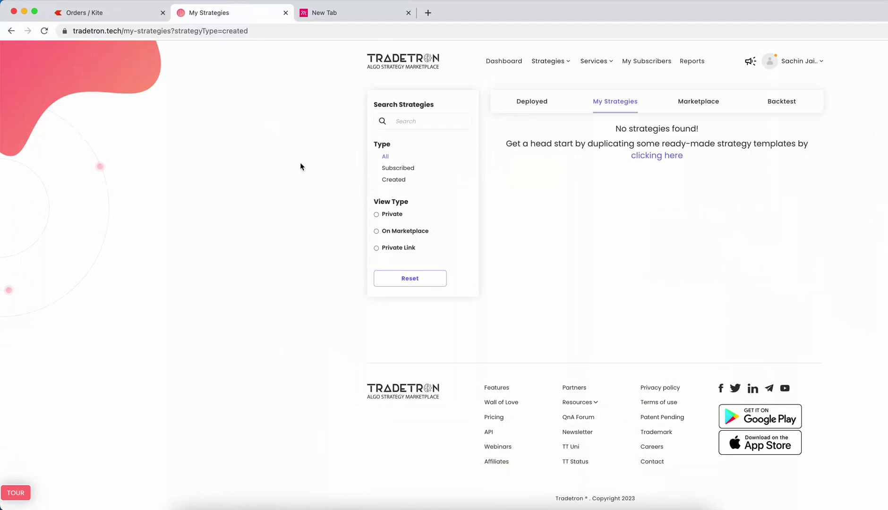
double_click(557, 9)
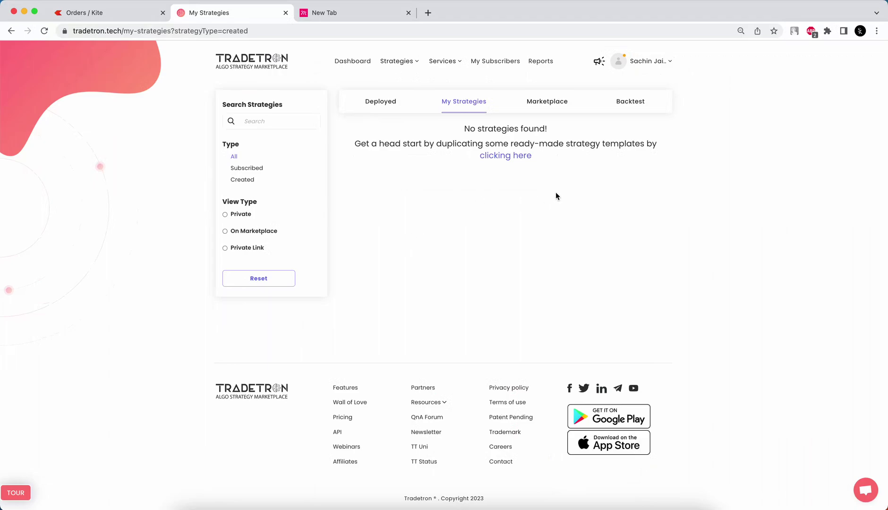
Check the Deployed, Dashboard, My Strategies, Marketplace and Backtest pages for existing strategies.
click(386, 100)
click(353, 66)
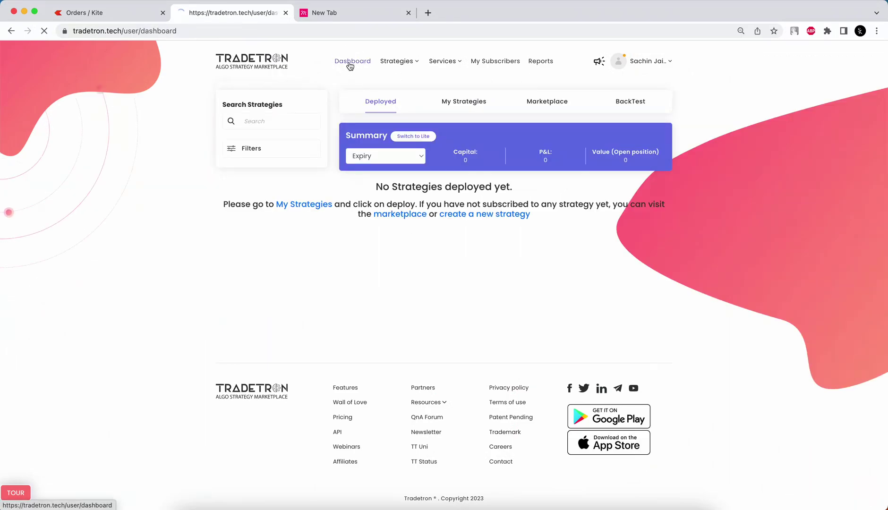
click(400, 63)
click(373, 92)
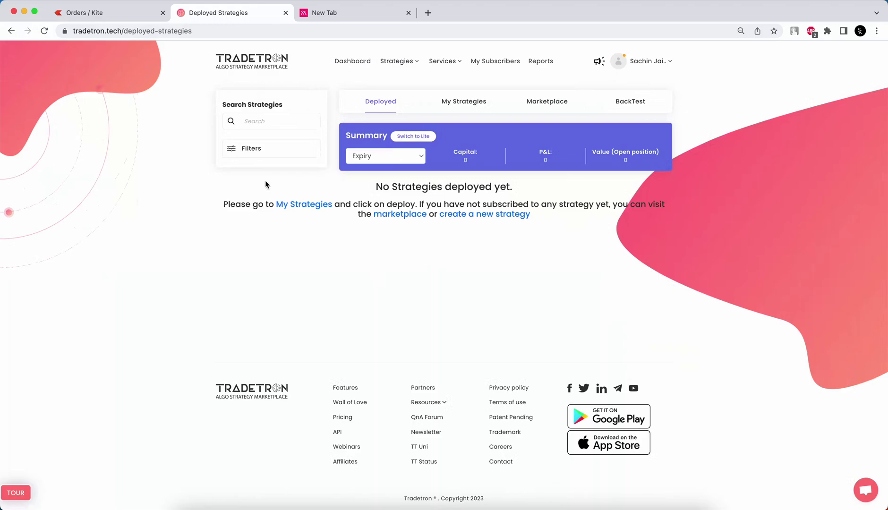
click(472, 102)
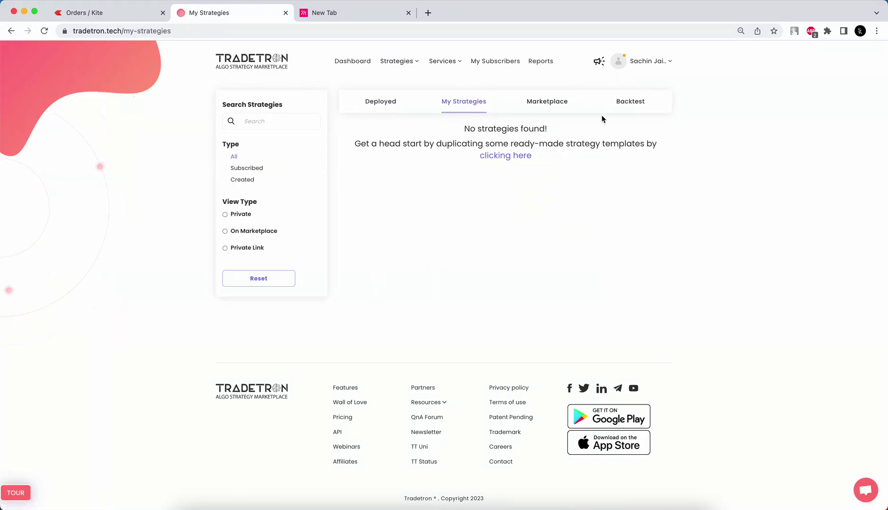
click(557, 103)
click(619, 105)
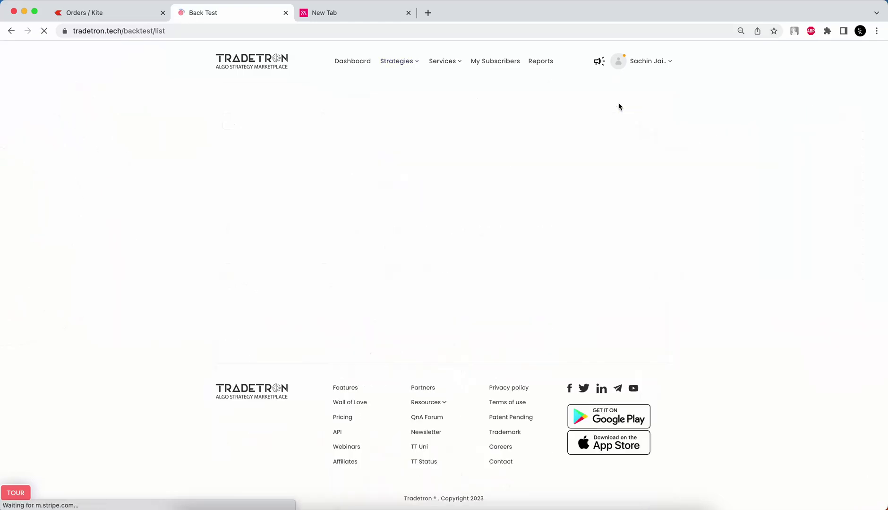
click(385, 104)
Search the strategy marketplace for the strategy creator's name.
click(556, 107)
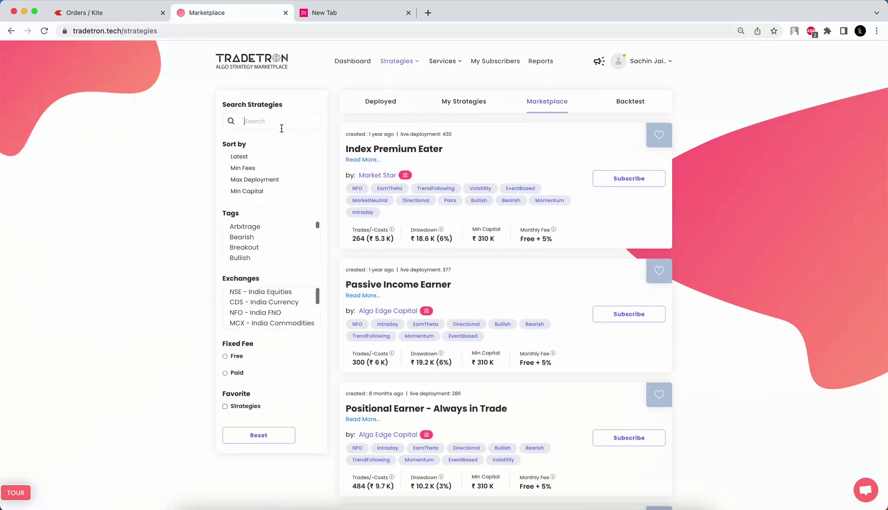
text(sachin jain)
key(Return)
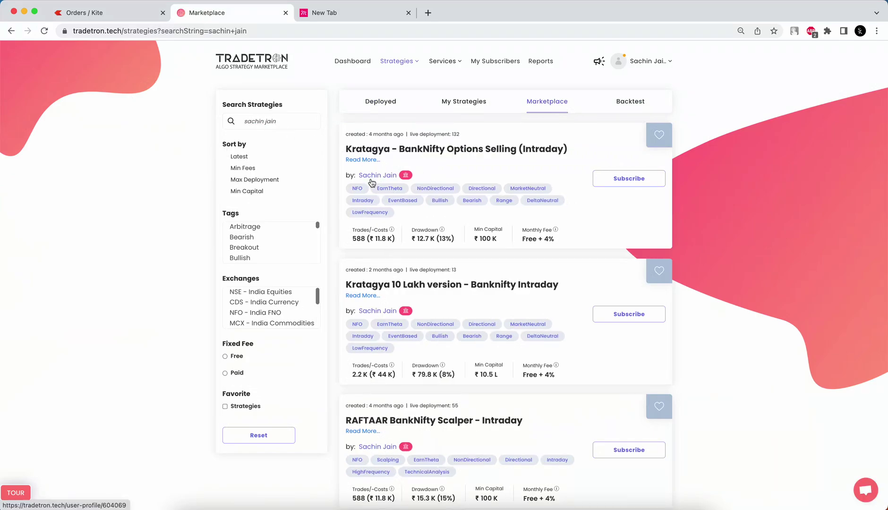
Open the creator's profile in a new tab and highlight the 4614 subscriber count.
super+click(378, 177)
click(357, 13)
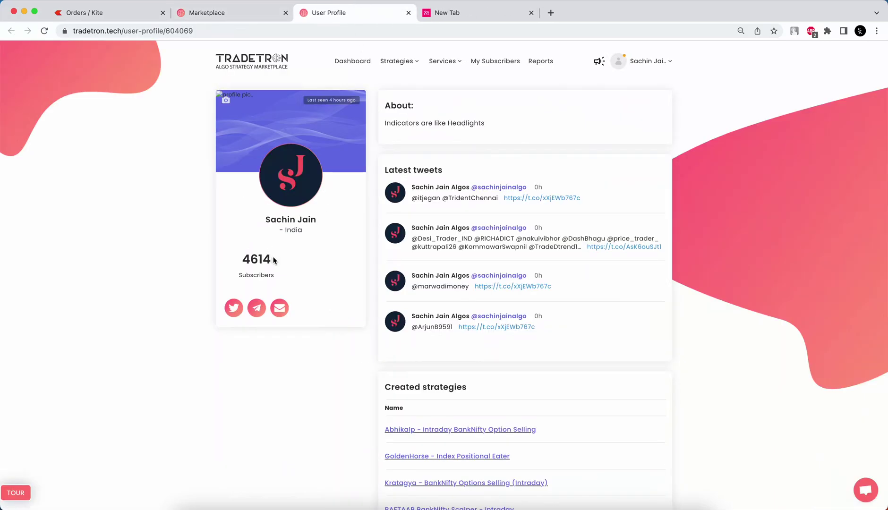
drag(273, 259, 240, 263)
click(245, 266)
drag(244, 264, 273, 266)
click(284, 284)
Browse the profile, close it and the empty tab, and bring up the Telegram group.
scroll(423, 255, down, 5)
scroll(438, 197, down, 2)
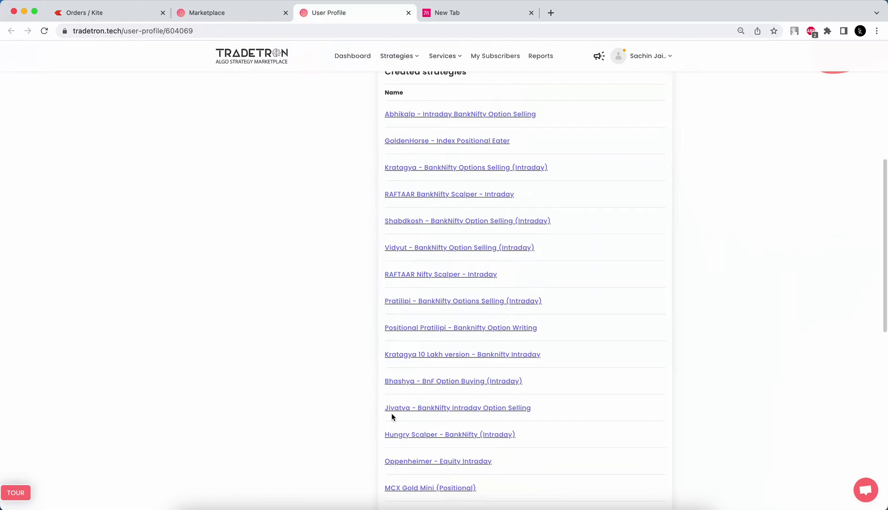
scroll(392, 414, down, 10)
scroll(453, 321, up, 7)
scroll(536, 437, up, 6)
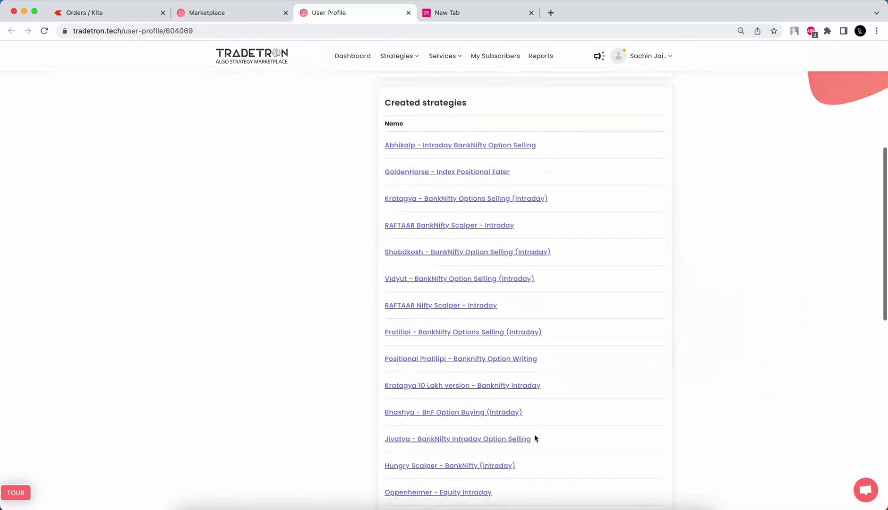
scroll(536, 437, down, 7)
scroll(536, 430, up, 5)
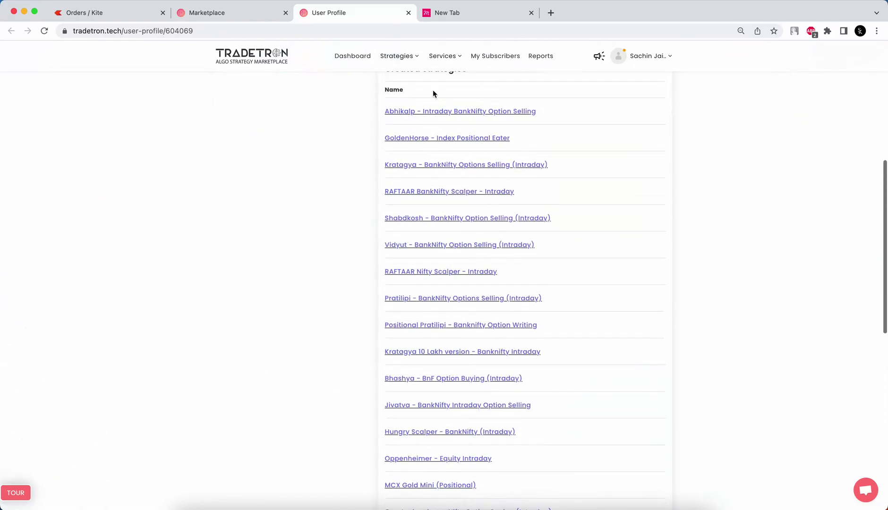
click(408, 13)
click(408, 13)
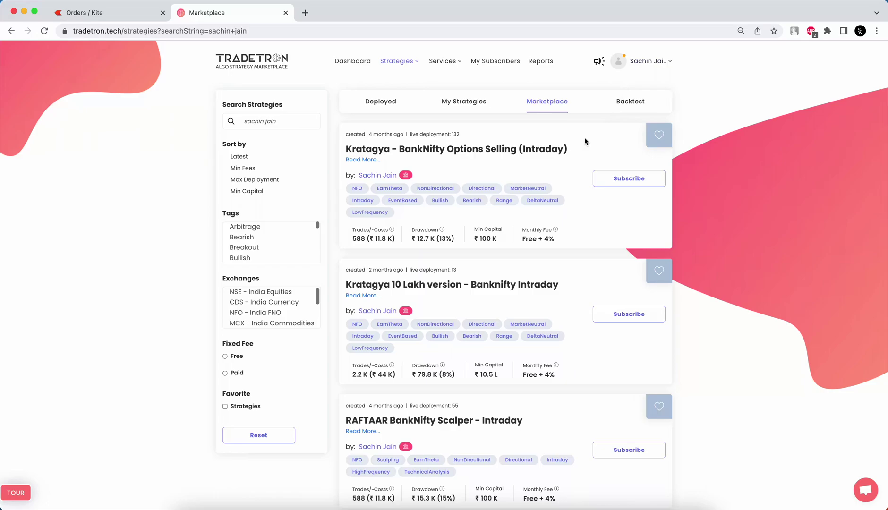
click(620, 507)
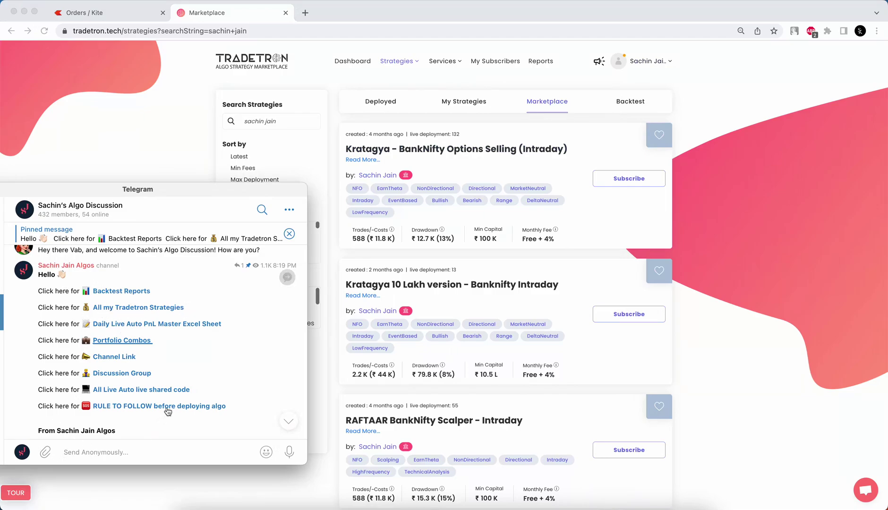
Open the group's shared creator-strategies link and view the new marketplace tab.
click(154, 313)
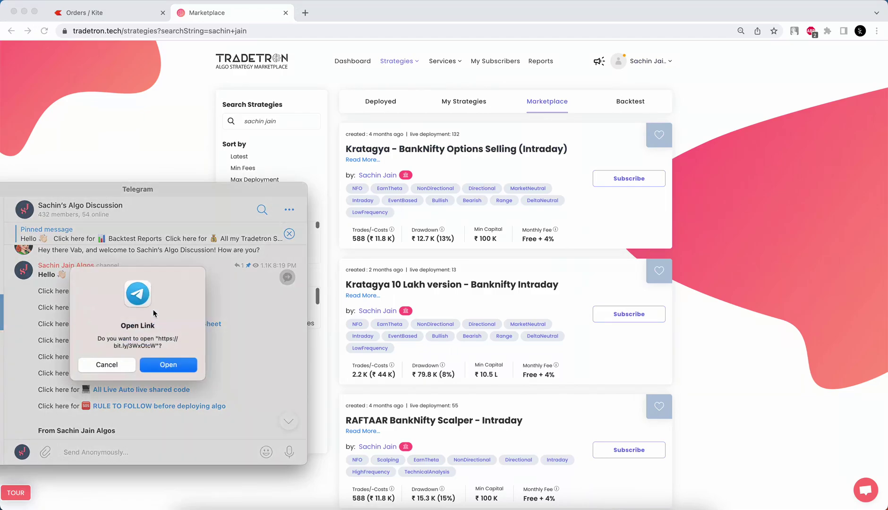
click(164, 363)
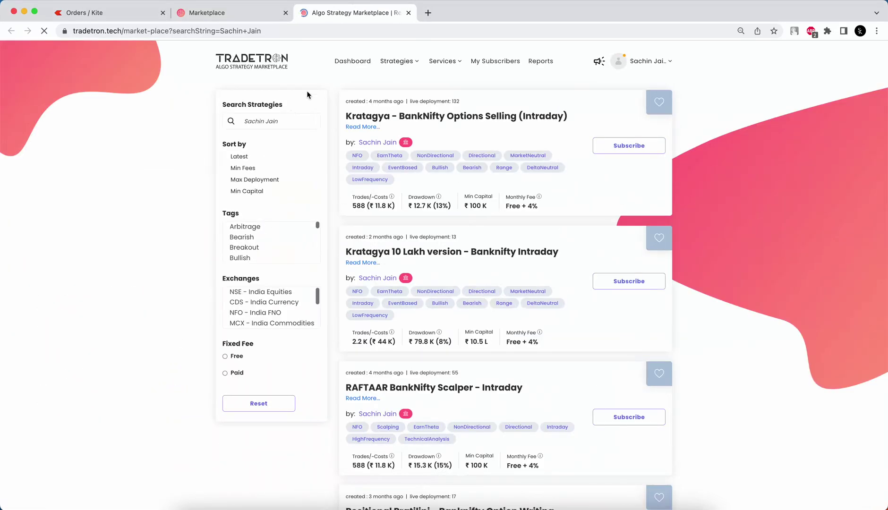
click(256, 19)
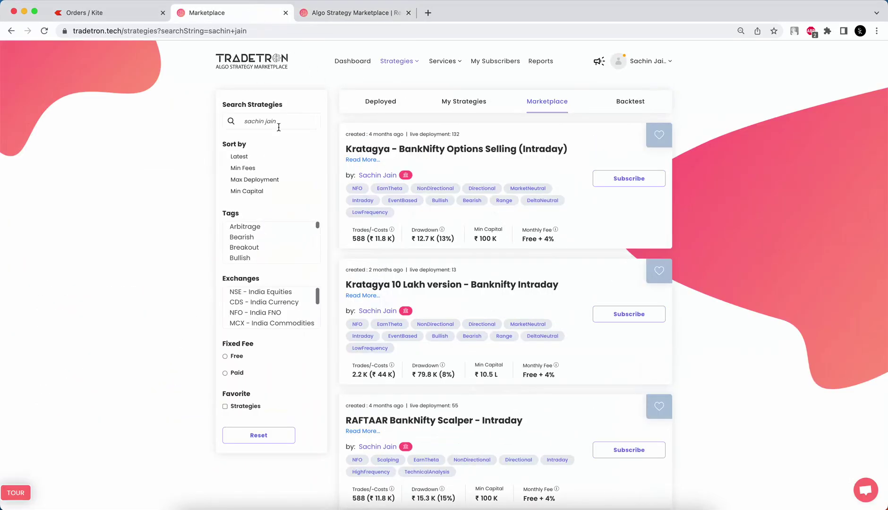
click(339, 13)
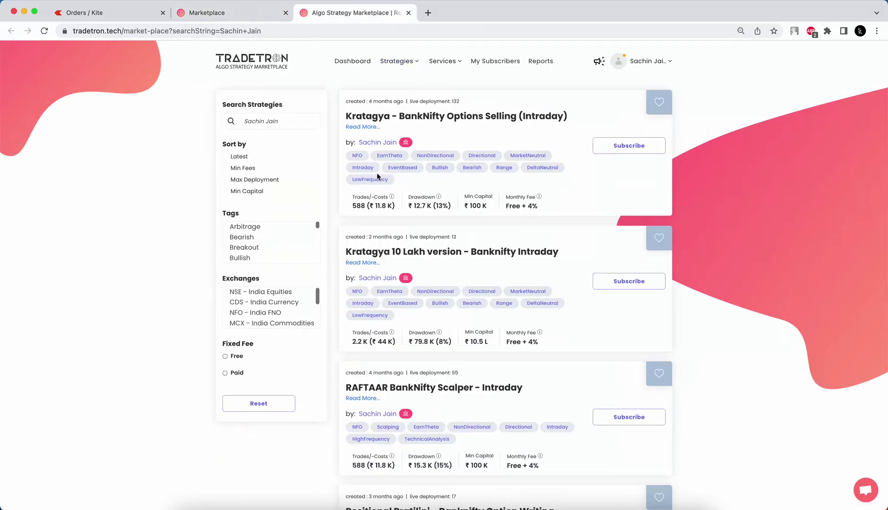
scroll(439, 398, down, 5)
Subscribe to RAFTAAR, Kratagya BankNifty Options Selling and GoldenHorse, then view My Strategies.
scroll(438, 399, up, 5)
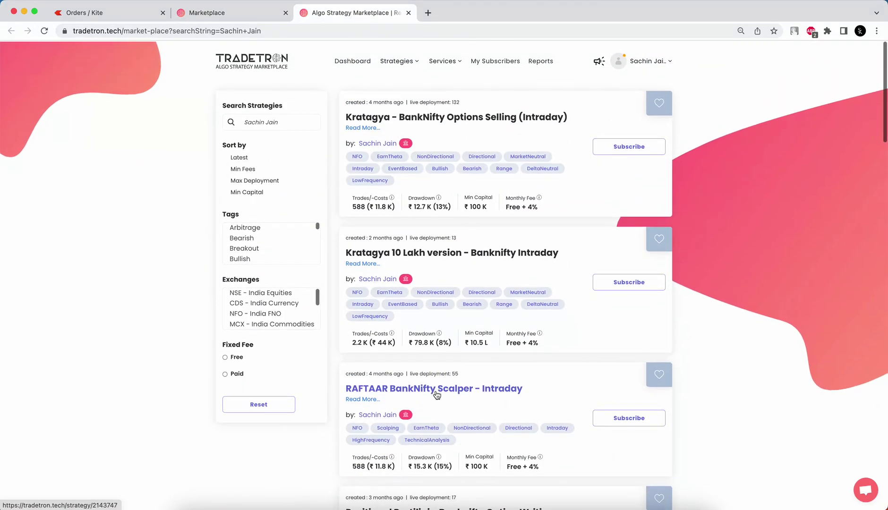
scroll(436, 390, down, 3)
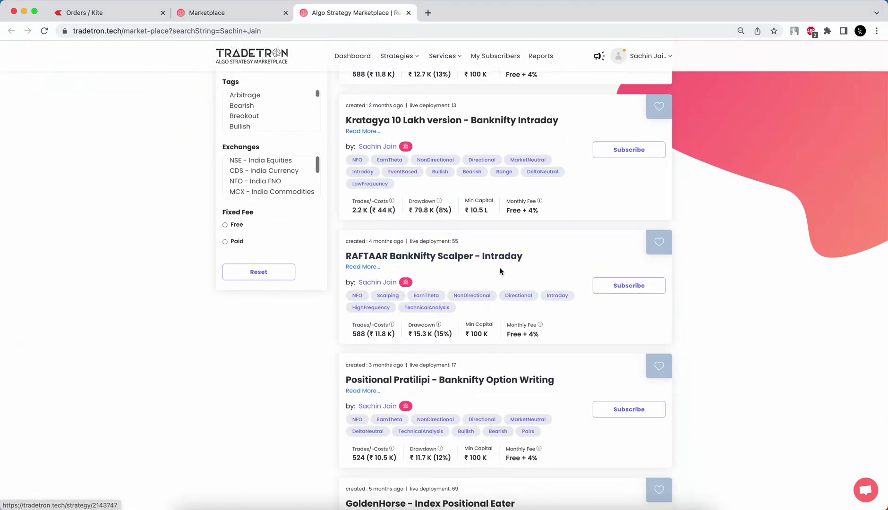
click(613, 286)
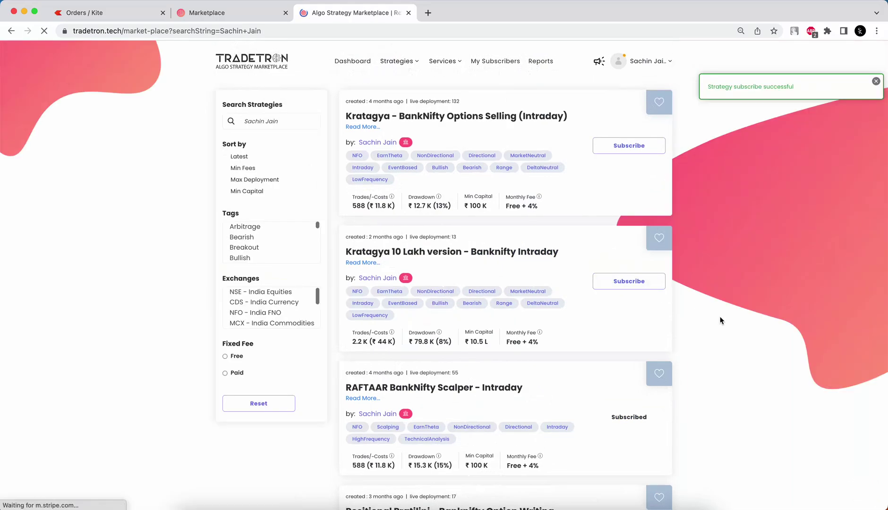
scroll(628, 243, up, 1)
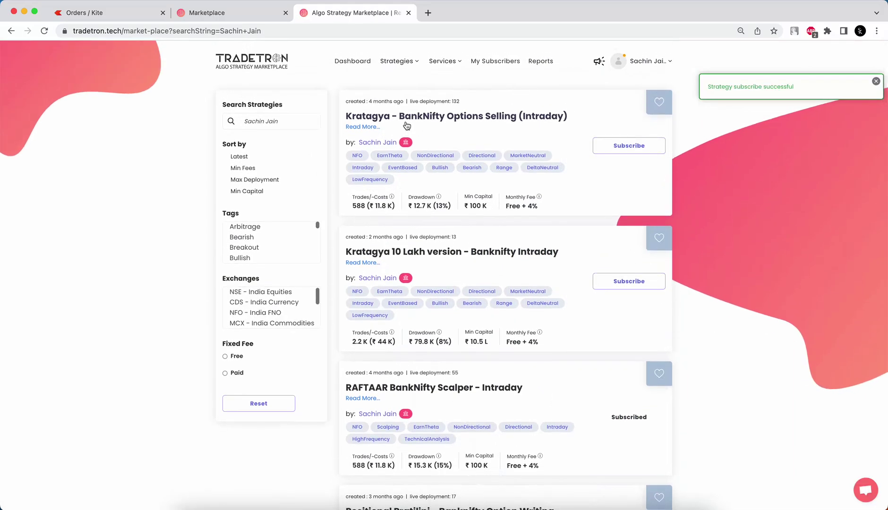
click(606, 151)
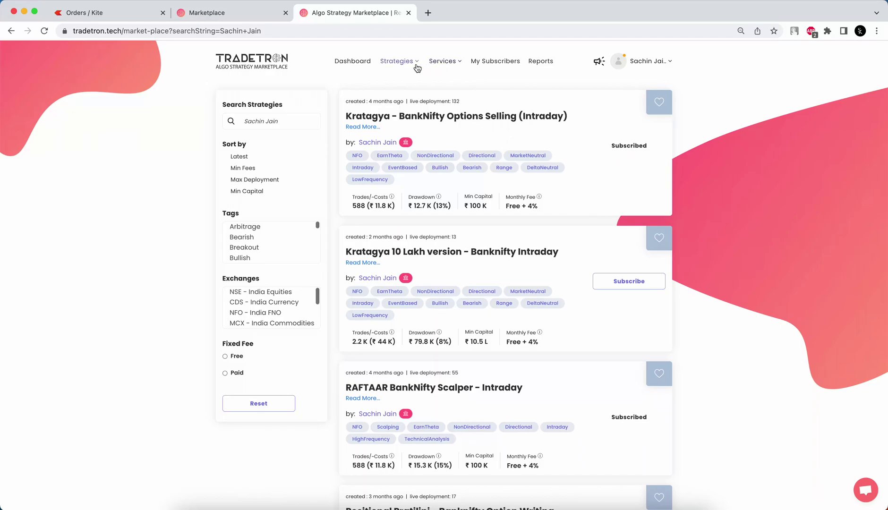
scroll(502, 282, down, 6)
scroll(502, 282, down, 3)
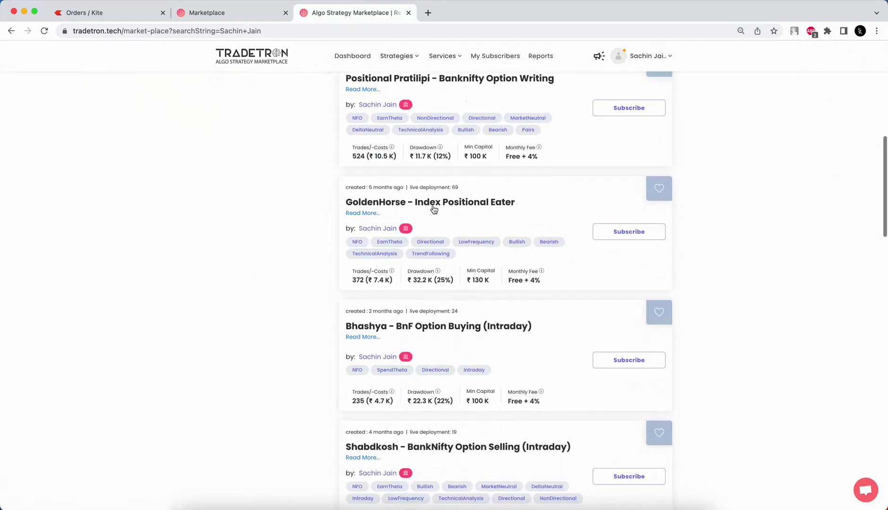
click(629, 232)
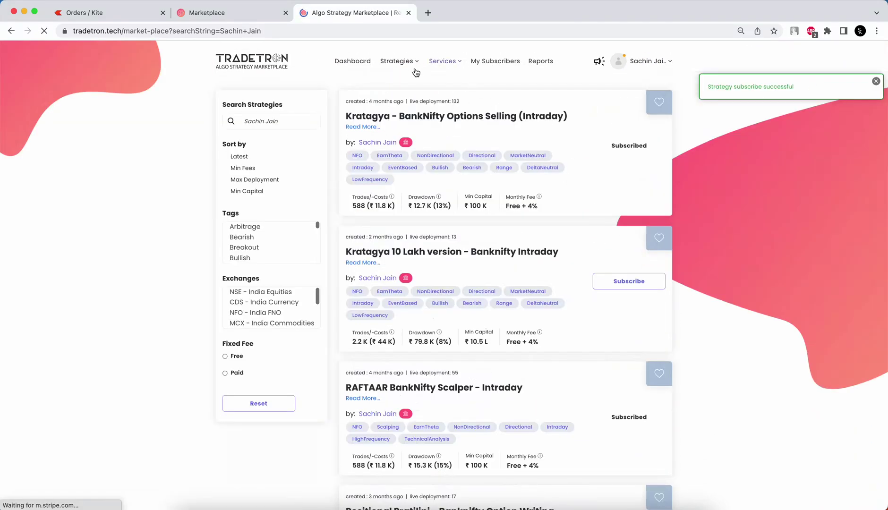
mouse_move(401, 66)
click(386, 106)
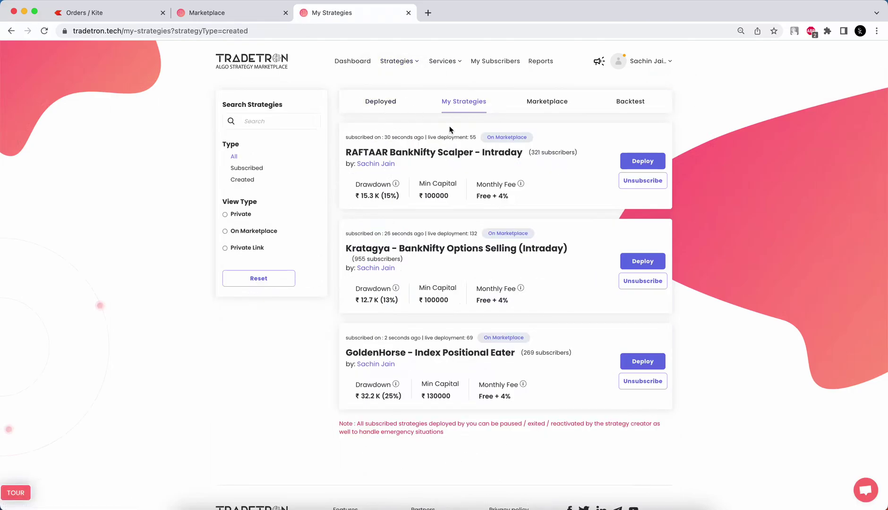
Deploy RAFTAAR BankNifty Scalper - Intraday as Paper Trading on TT Paper Trading and view Deployed.
click(245, 169)
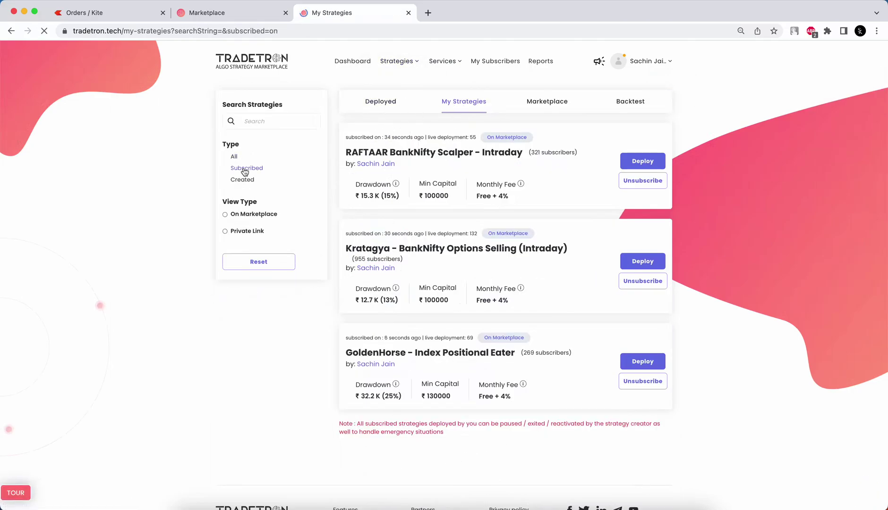
click(234, 157)
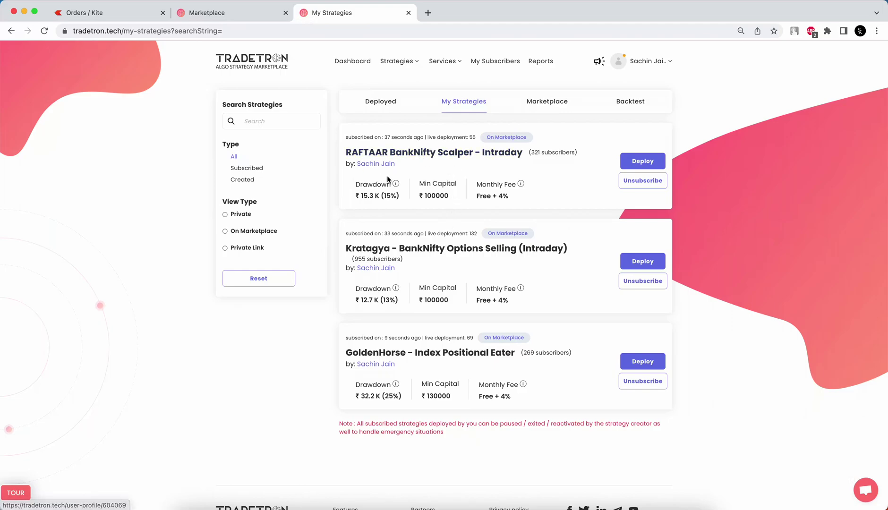
click(627, 160)
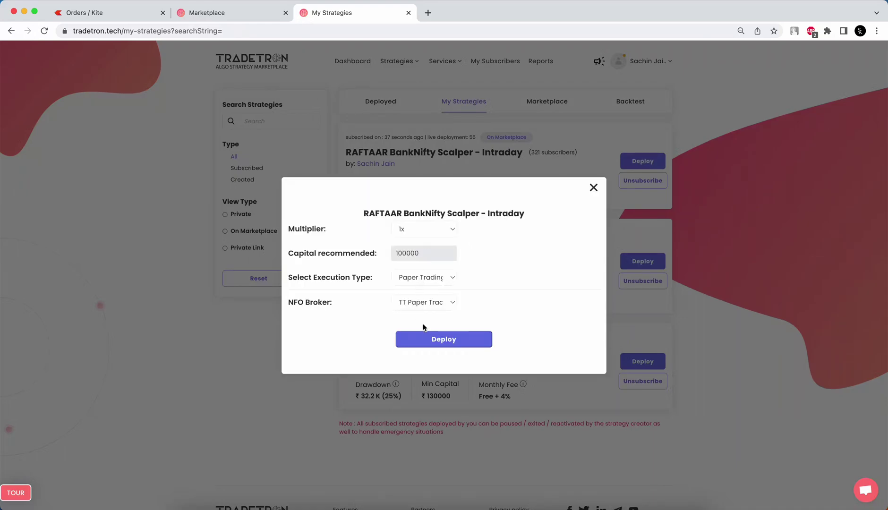
click(437, 279)
click(427, 278)
click(435, 304)
click(426, 305)
click(444, 340)
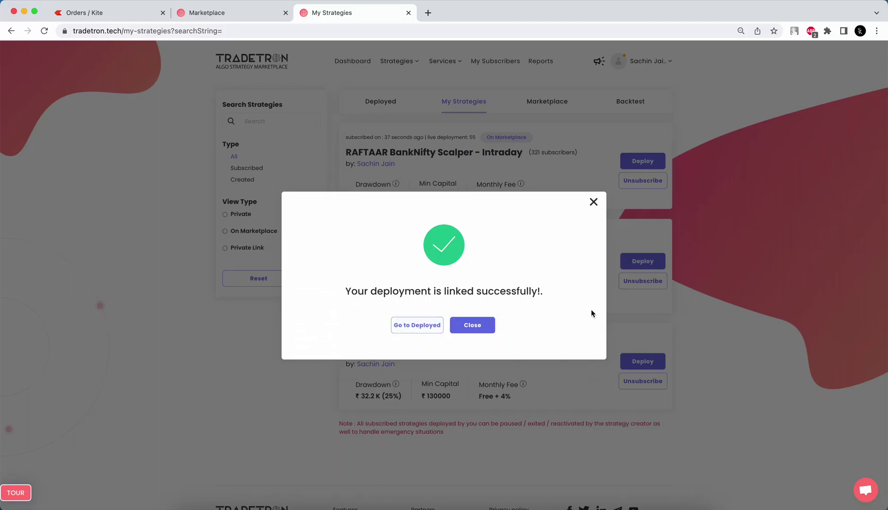
click(410, 324)
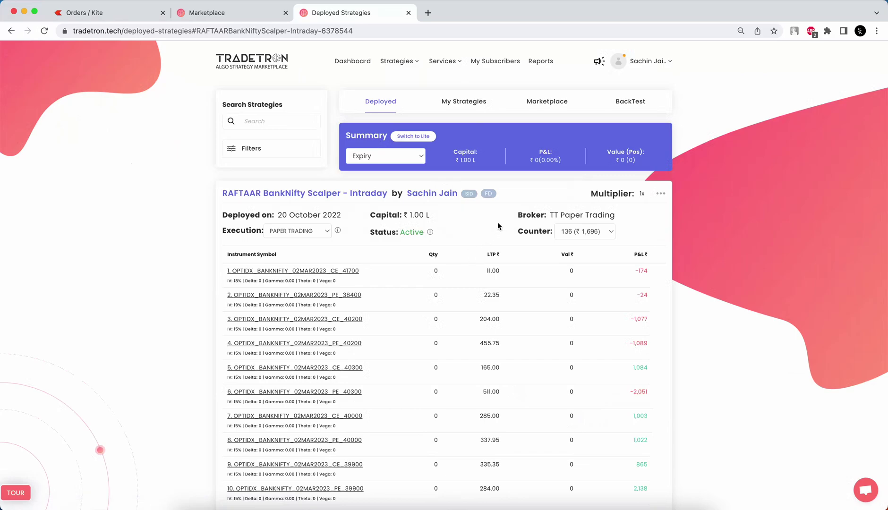
Browse the deployed RAFTAAR's counter list and options menu, leaving the counter at 136.
click(604, 236)
click(483, 225)
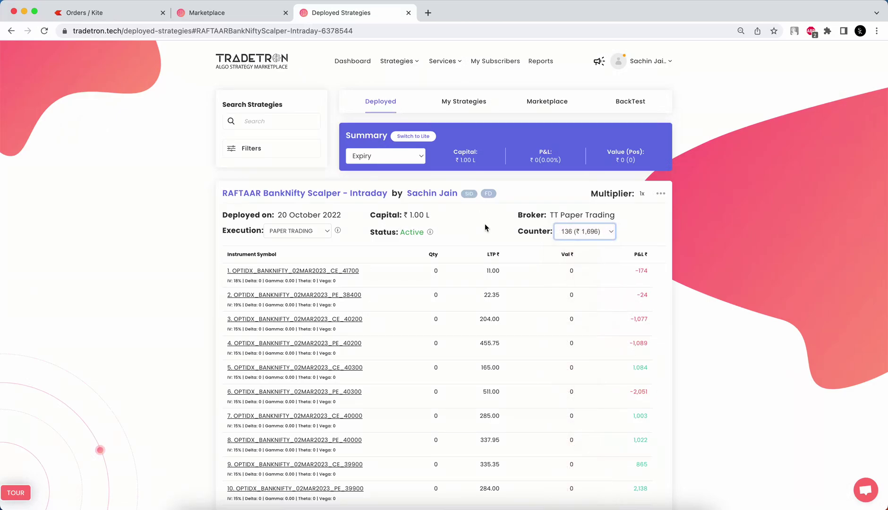
scroll(481, 224, down, 3)
scroll(506, 221, up, 2)
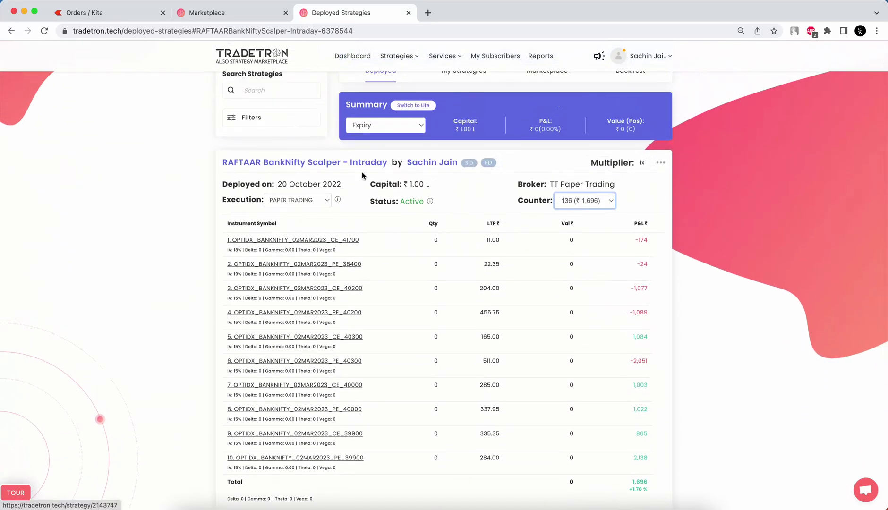
click(588, 201)
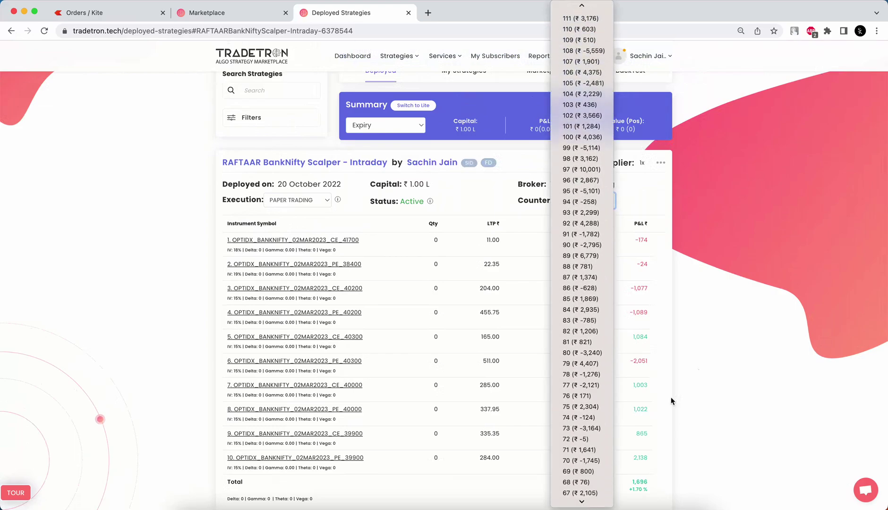
click(707, 249)
click(662, 163)
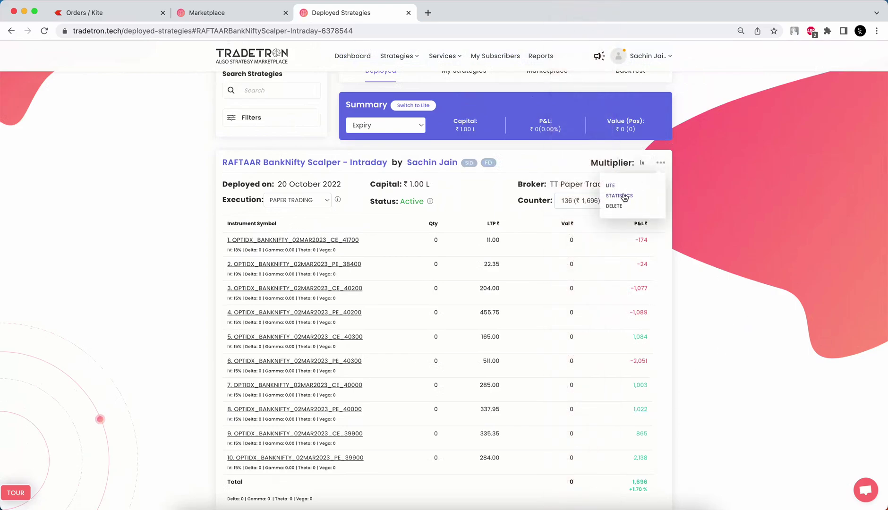
click(694, 196)
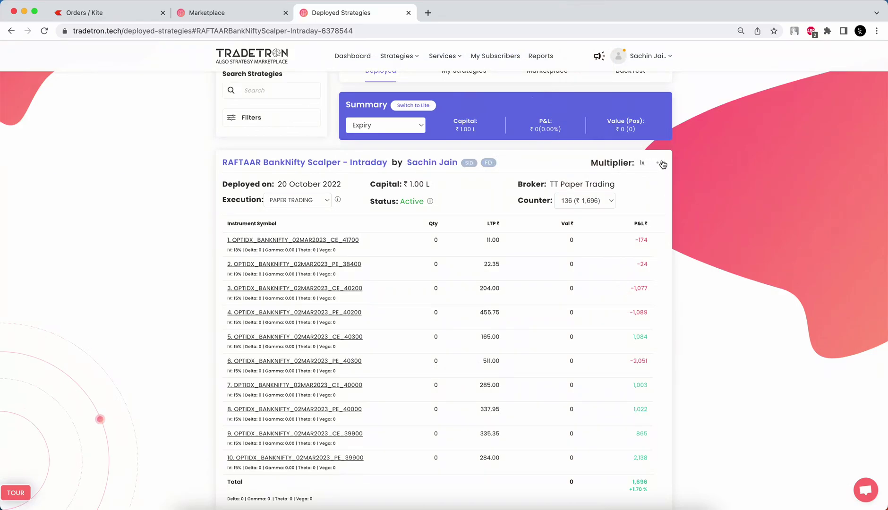
Review RAFTAAR's statistics, marking Std Deviation and Sharpe Ratio, then return to My Strategies.
click(661, 163)
click(615, 197)
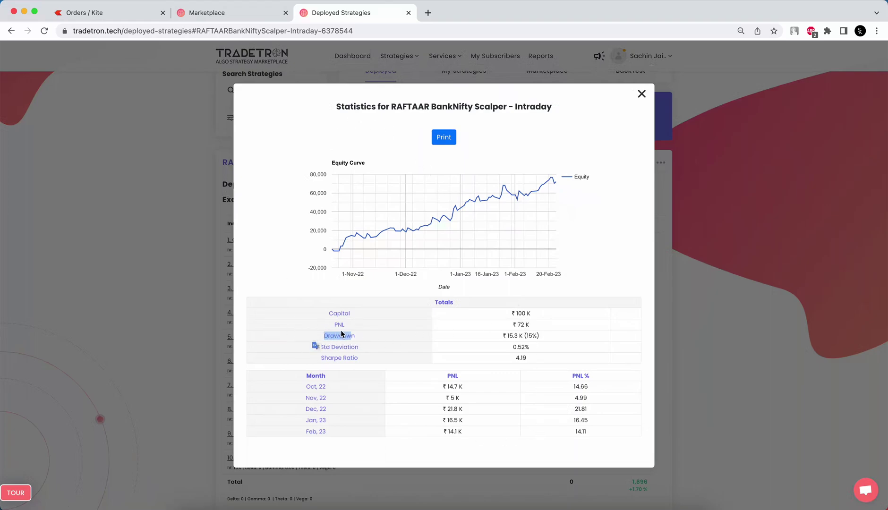
drag(359, 348, 290, 352)
drag(406, 358, 308, 354)
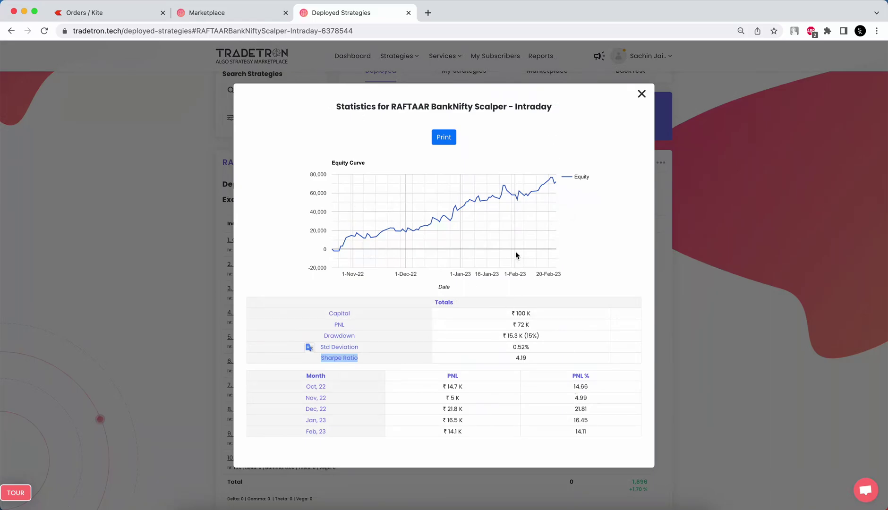
click(642, 93)
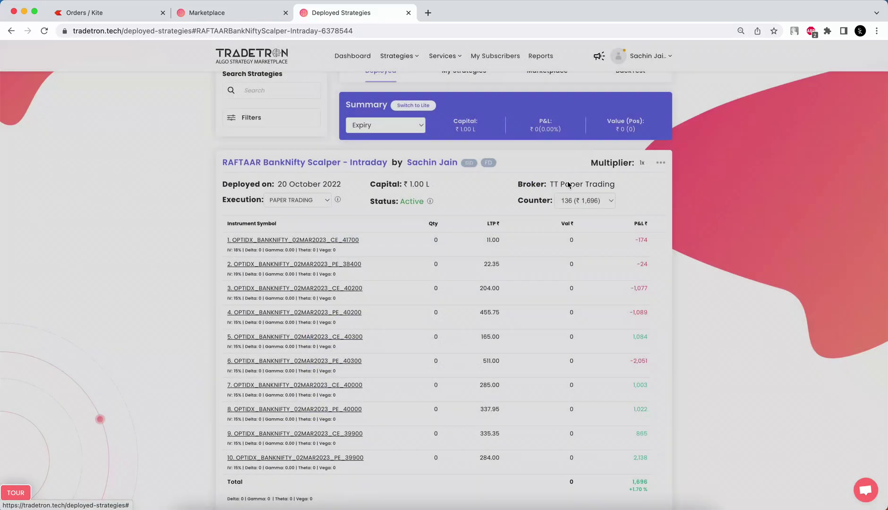
click(473, 108)
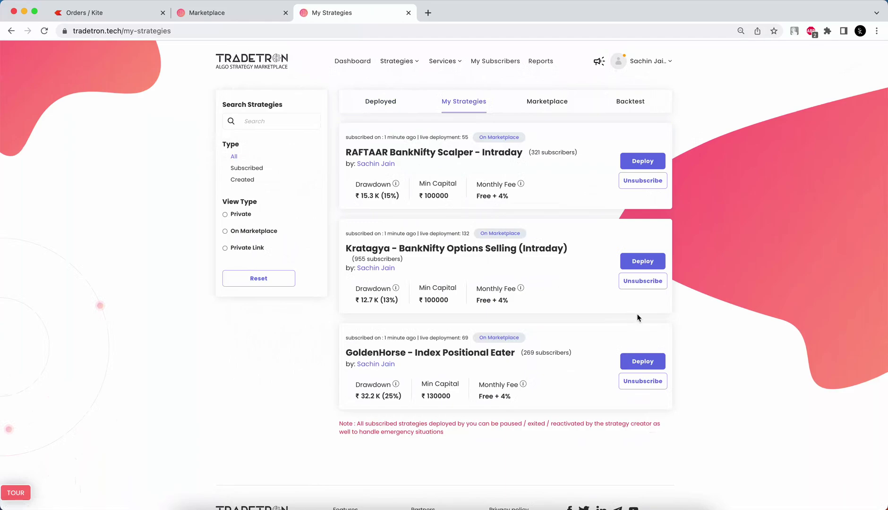
Deploy the Kratagya and GoldenHorse strategies to TT Paper Trading and view Deployed.
click(628, 266)
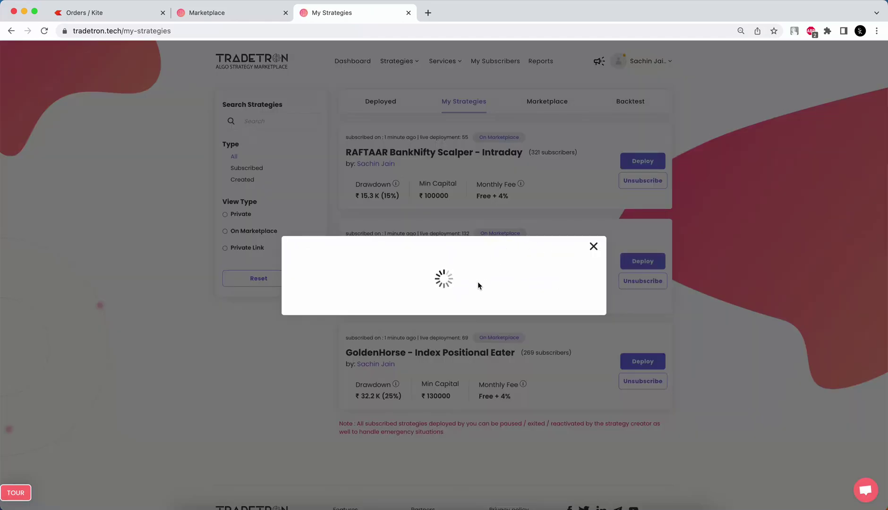
click(432, 337)
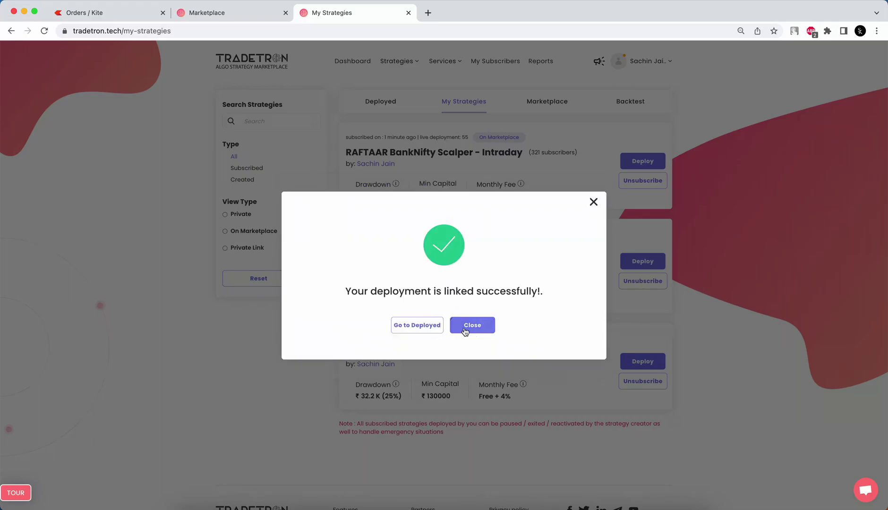
click(467, 327)
click(627, 362)
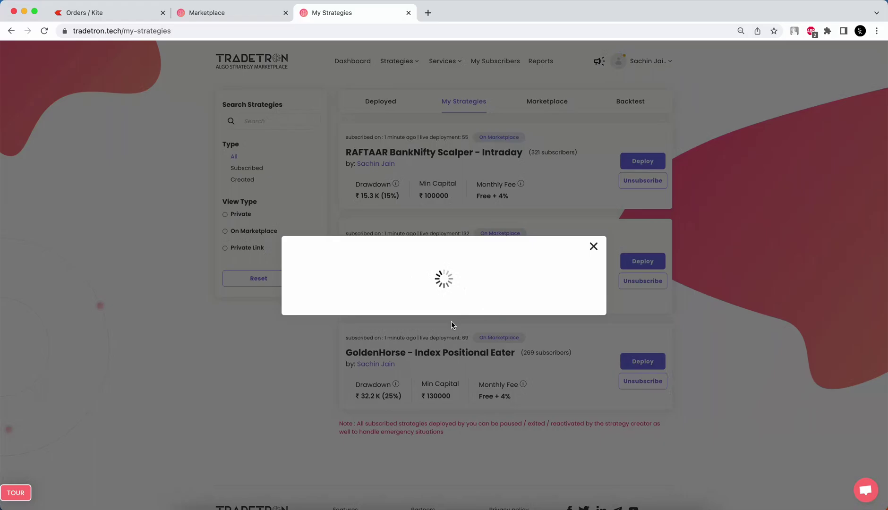
click(442, 339)
click(422, 330)
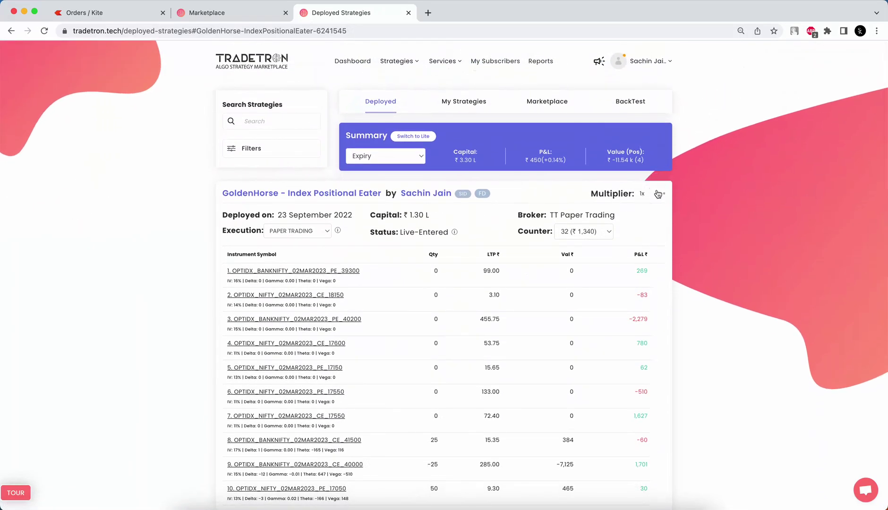
Review the GoldenHorse performance statistics.
click(660, 193)
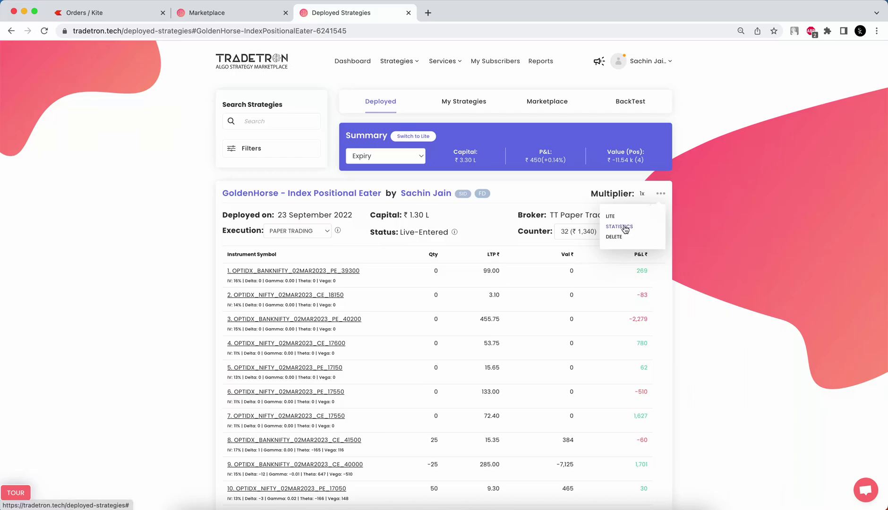
click(622, 227)
scroll(519, 237, down, 1)
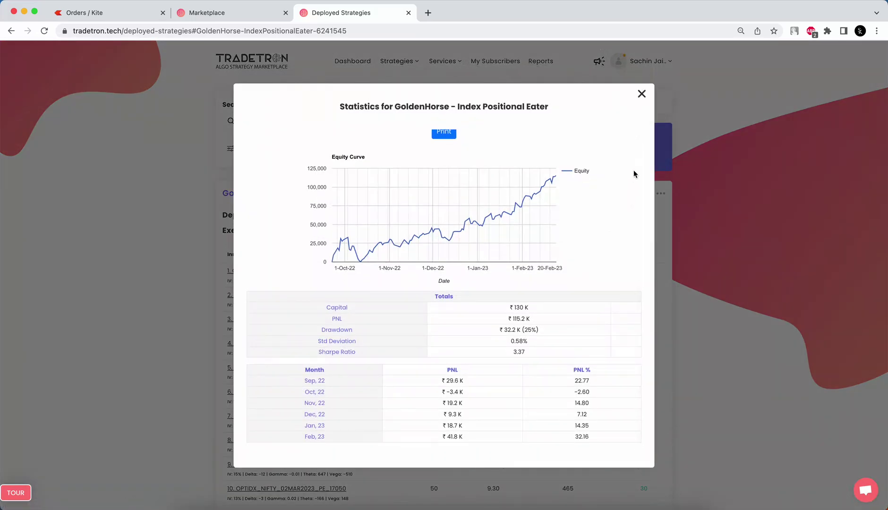
click(642, 94)
scroll(598, 262, down, 10)
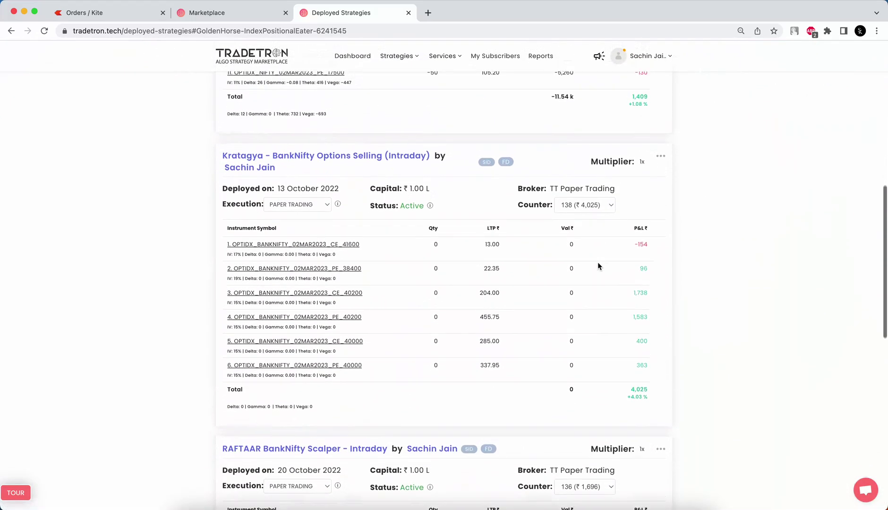
scroll(597, 261, up, 2)
Leave Kratagya's counter at 138 and open its performance statistics.
click(604, 180)
click(637, 180)
click(658, 133)
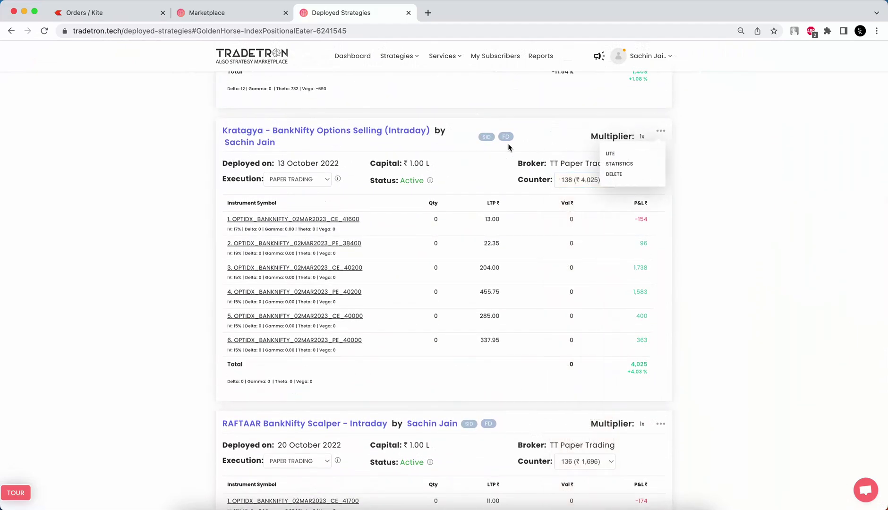
click(624, 137)
click(660, 131)
click(614, 169)
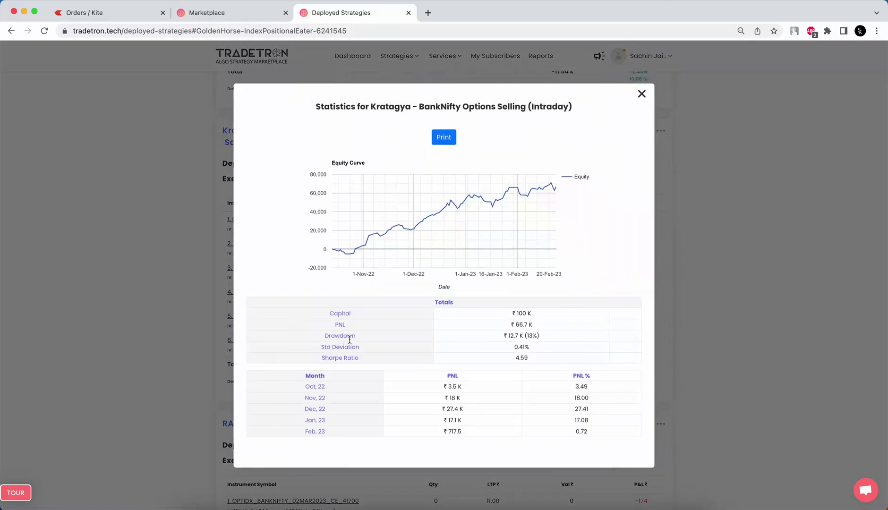
Mark Kratagya's Drawdown and Std Deviation figures, then close the statistics and return to My Strategies.
drag(358, 336, 314, 348)
click(366, 336)
click(360, 338)
drag(364, 341, 300, 338)
click(392, 349)
click(640, 95)
scroll(499, 169, up, 10)
click(472, 110)
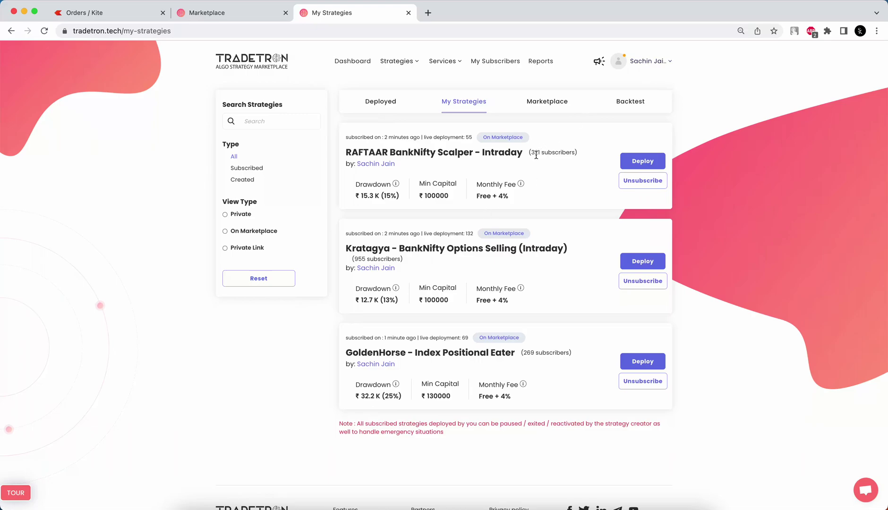
Go to Profile > Broker & Exchanges and start adding a new broker.
click(647, 61)
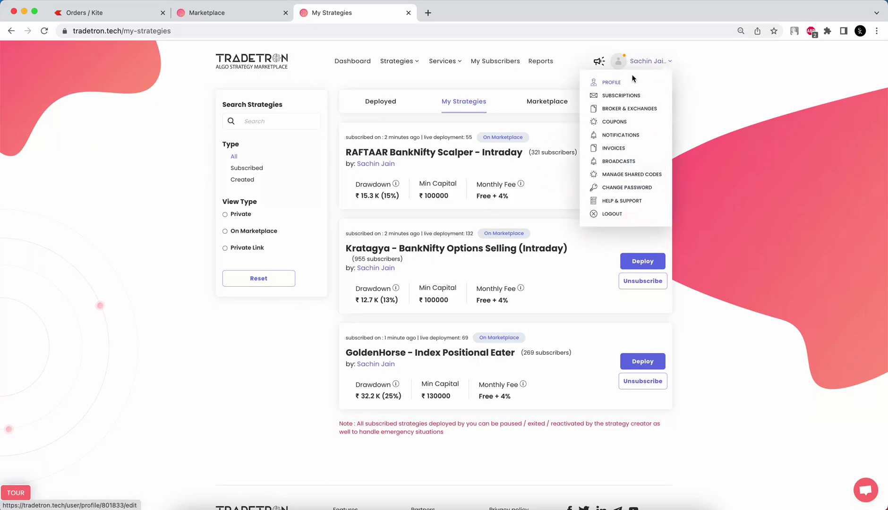
click(613, 88)
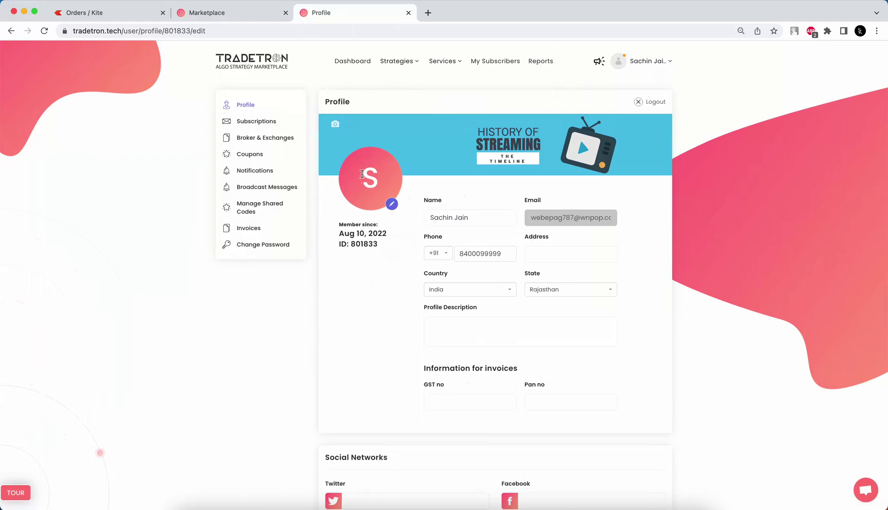
click(255, 141)
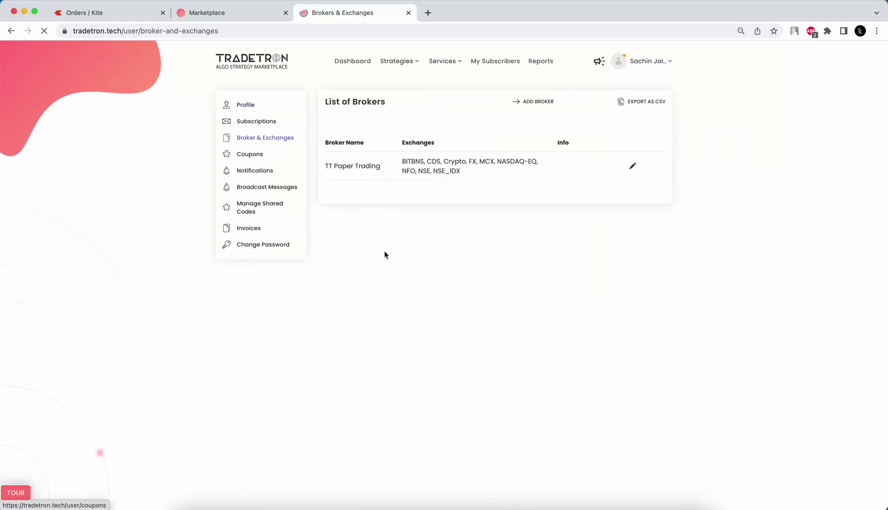
click(538, 102)
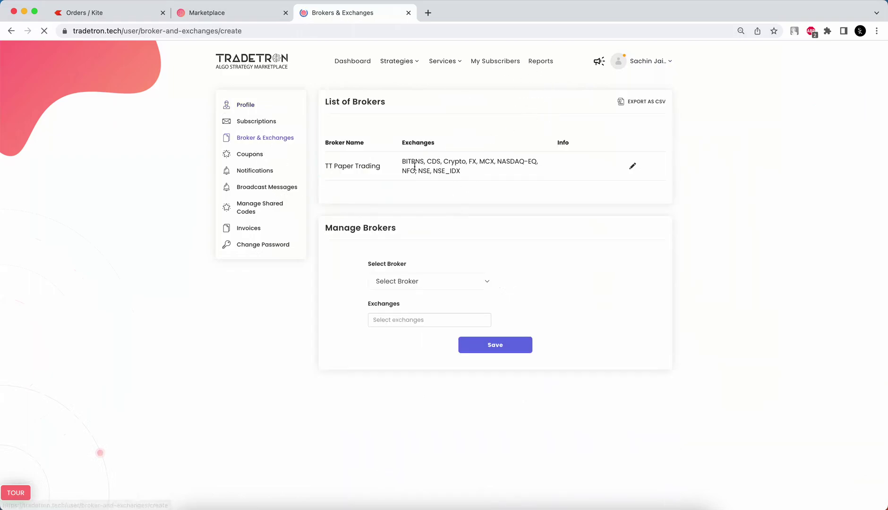
Search the broker list for 'fin' and select Finvasia (Shoonya).
click(431, 282)
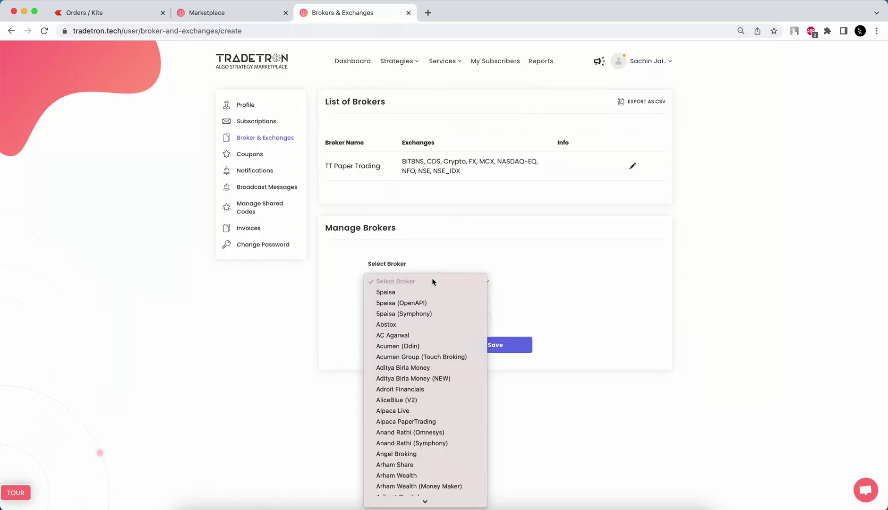
text(fin)
key(Down)
key(Down)
key(Down)
key(Down)
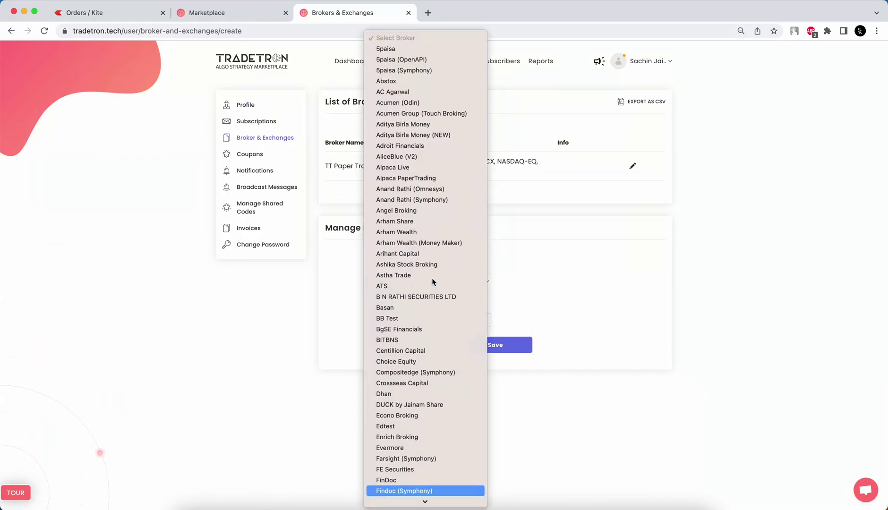
key(Return)
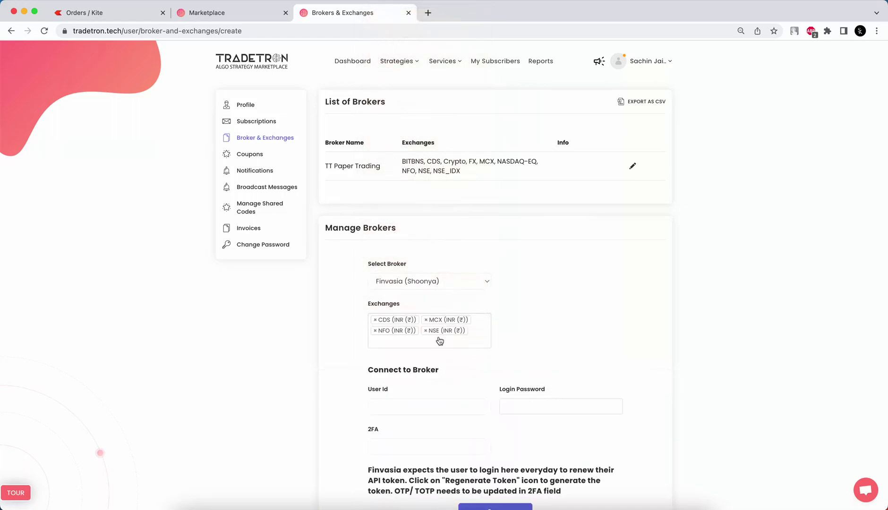
Fill in the Finvasia broker's user ID and login password.
scroll(440, 339, down, 2)
click(421, 308)
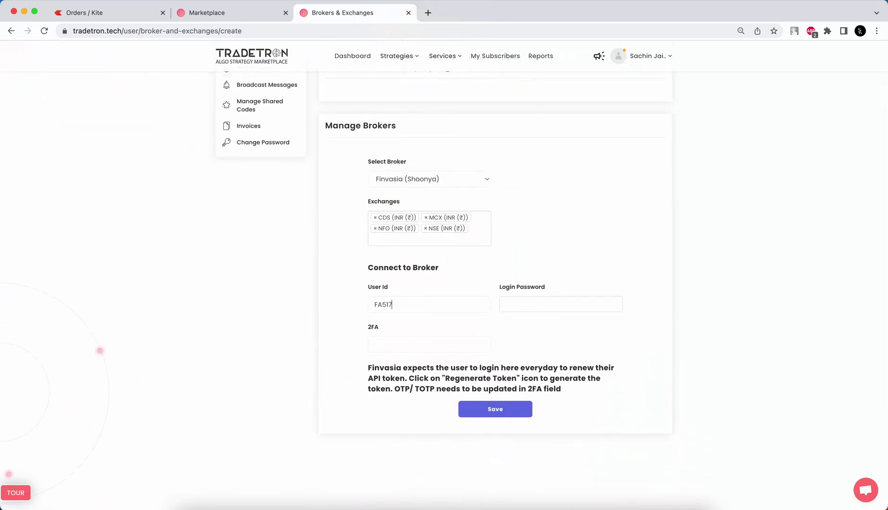
click(525, 303)
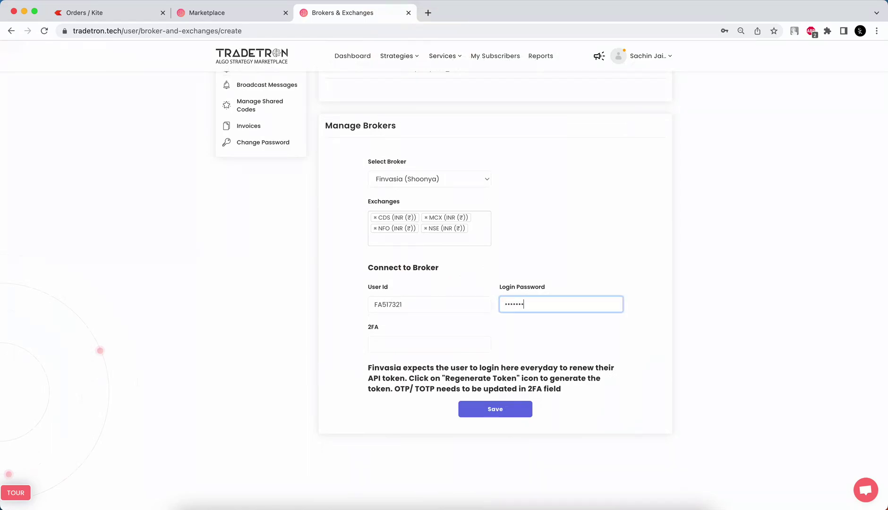
click(460, 350)
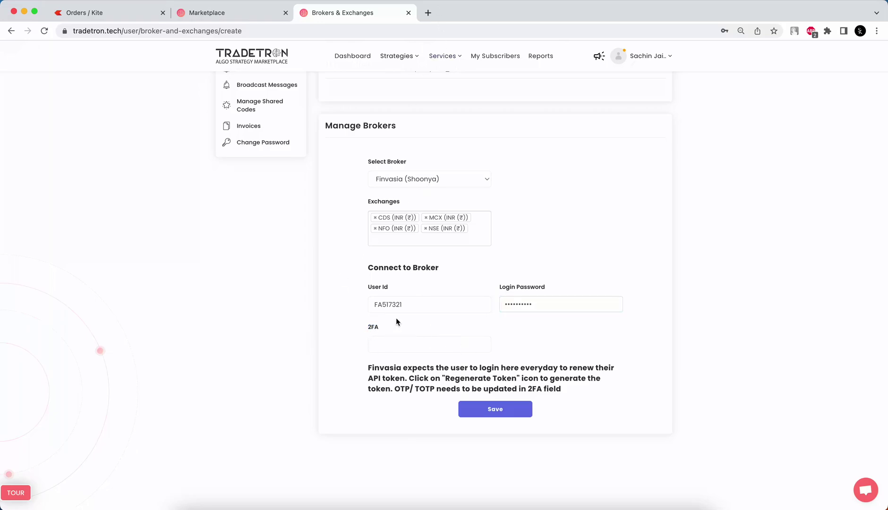
click(428, 12)
Search 'google authentivat', open the Authenticator Play Store page, then return to the 2FA field.
text(google authentivat)
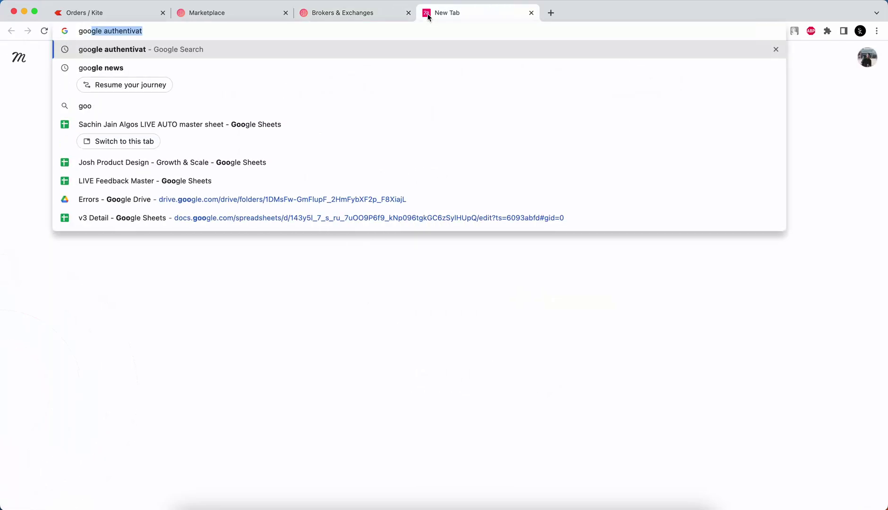
key(Return)
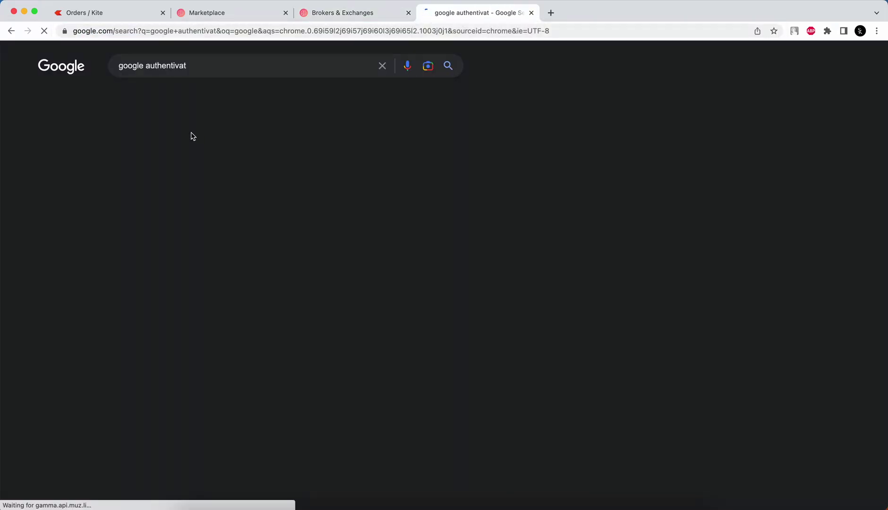
click(214, 191)
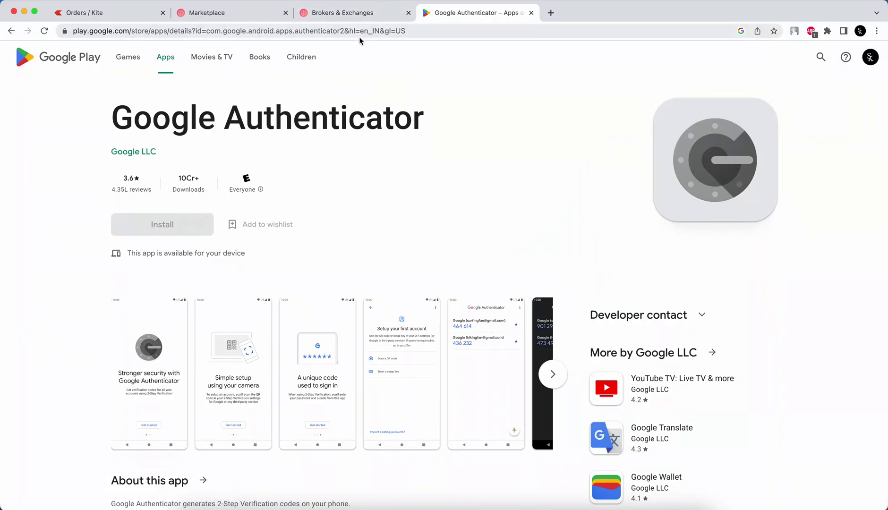
click(356, 16)
click(408, 345)
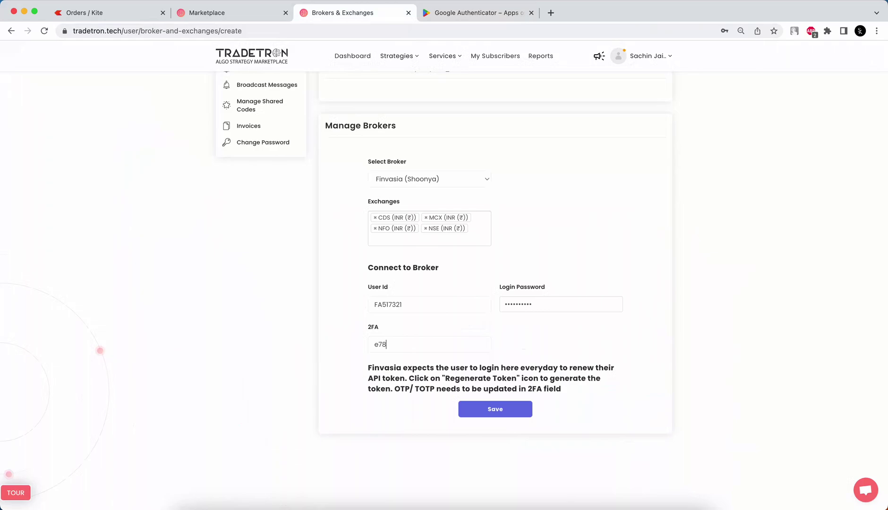
Enter the authenticator code as 2FA, save the Finvasia broker, and highlight the token-renewal note.
key(BackSpace)
key(BackSpace)
key(BackSpace)
key(BackSpace)
key(BackSpace)
click(487, 411)
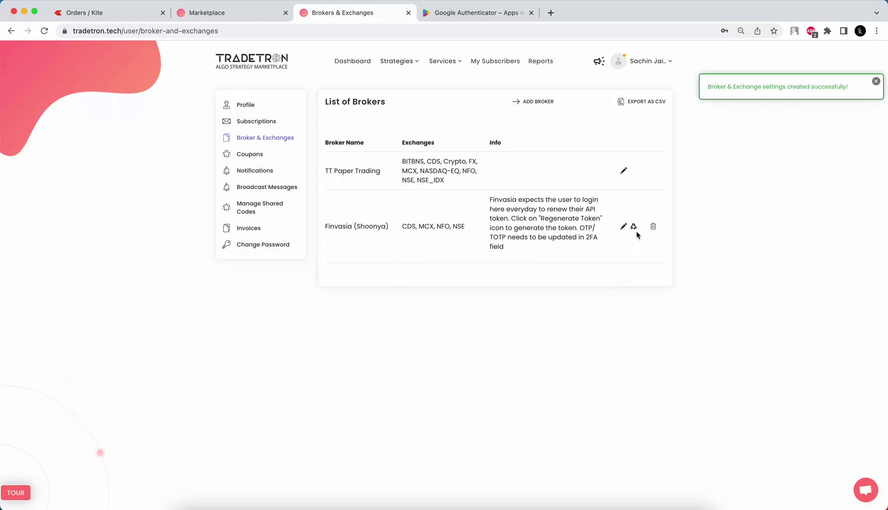
drag(541, 219, 596, 220)
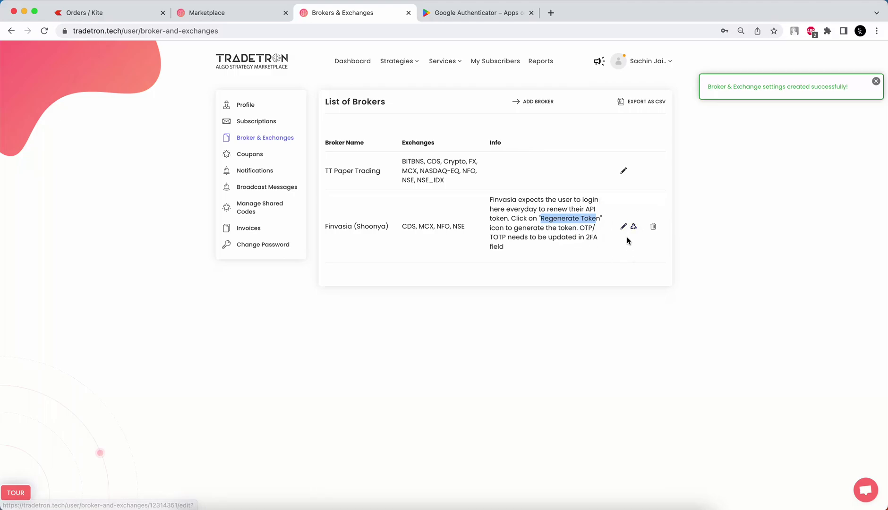
Replace the Finvasia 2FA with a fresh authenticator code, save, and regenerate the API token.
click(624, 228)
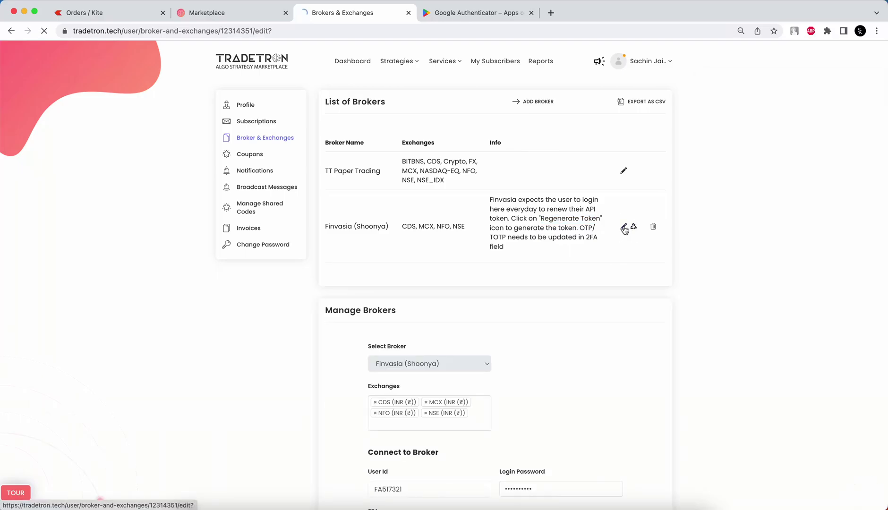
scroll(471, 329, down, 3)
double_click(382, 349)
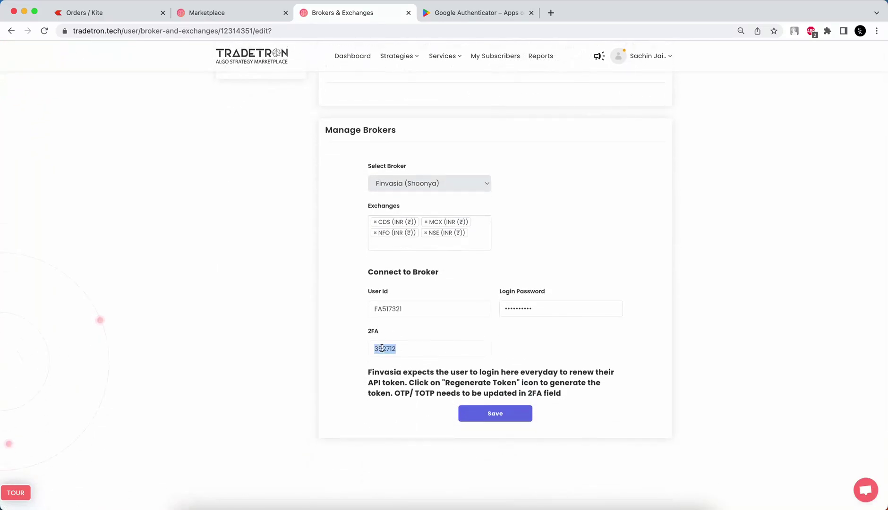
click(475, 13)
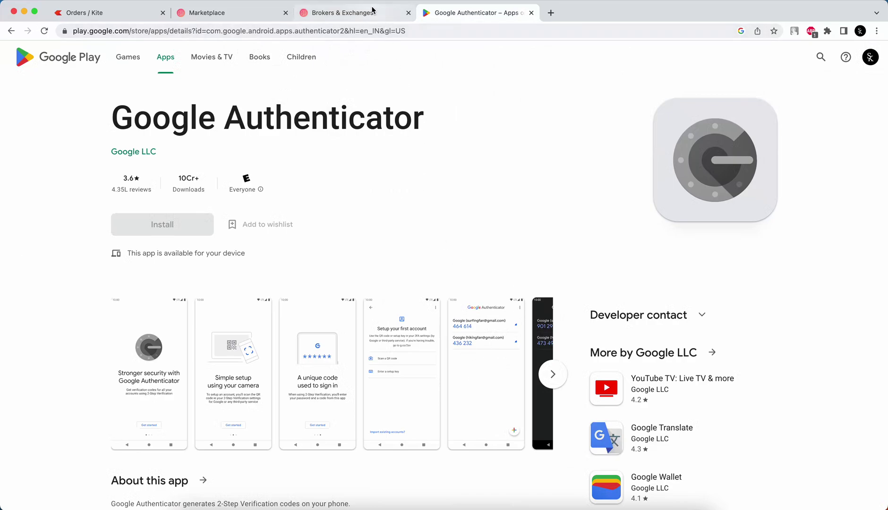
click(360, 15)
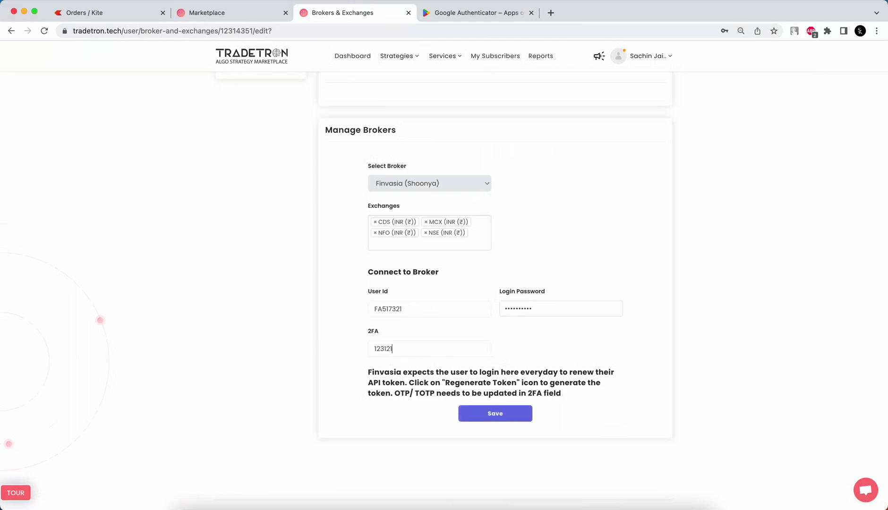
click(478, 412)
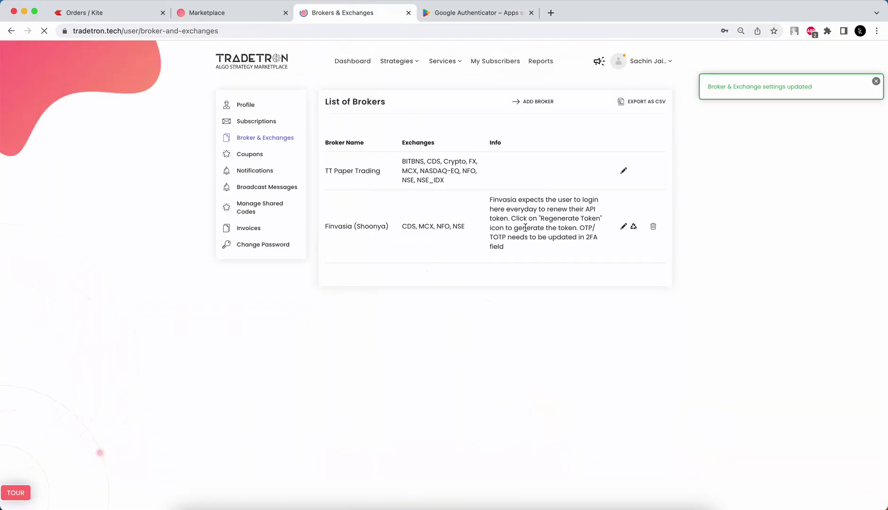
click(637, 228)
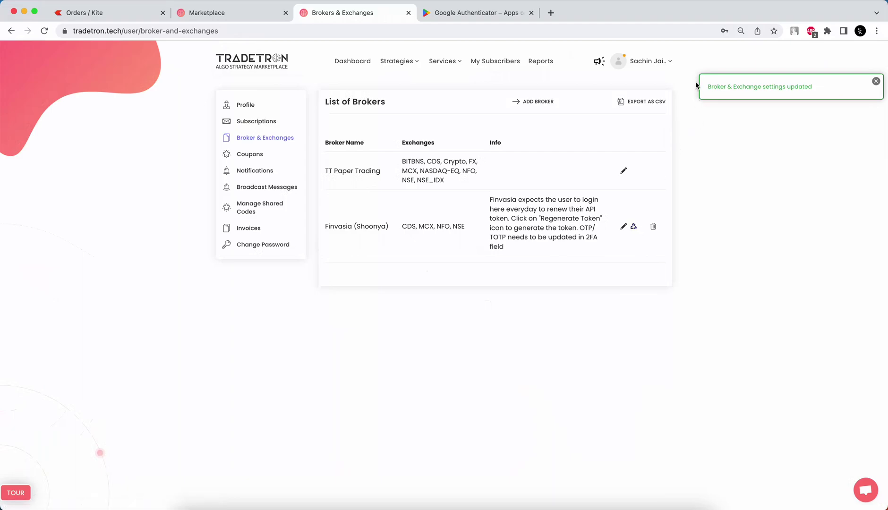
click(633, 229)
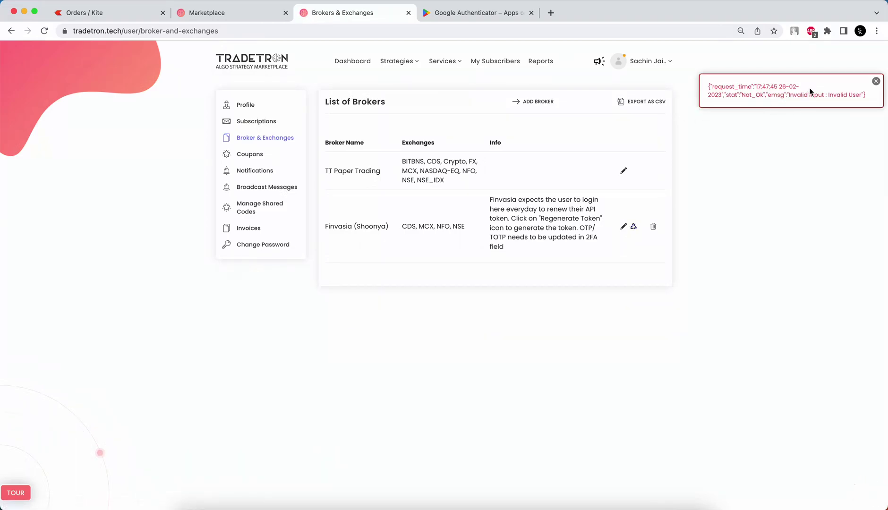
Select the Invalid User error message text, then dismiss the error notice.
drag(865, 94, 707, 85)
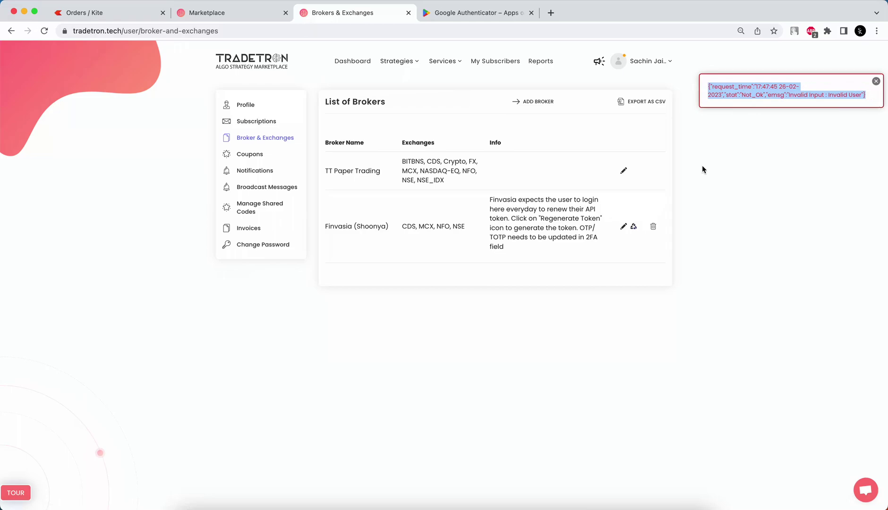
drag(708, 87, 869, 102)
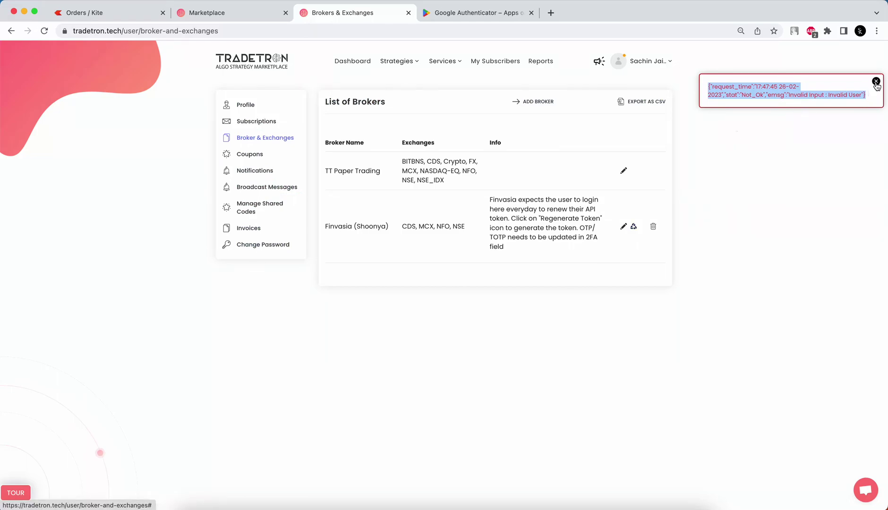
click(876, 82)
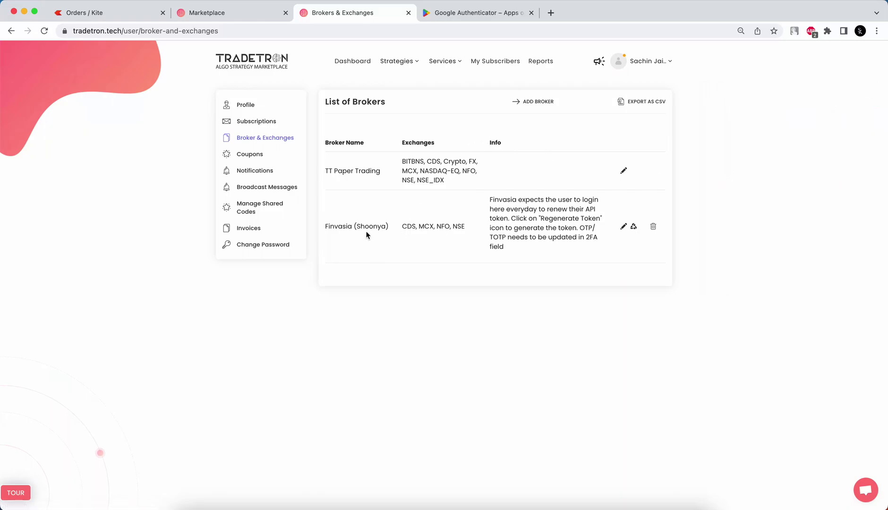
click(405, 63)
From My Strategies, start deploying RAFTAAR BankNifty Scalper - Intraday.
click(391, 108)
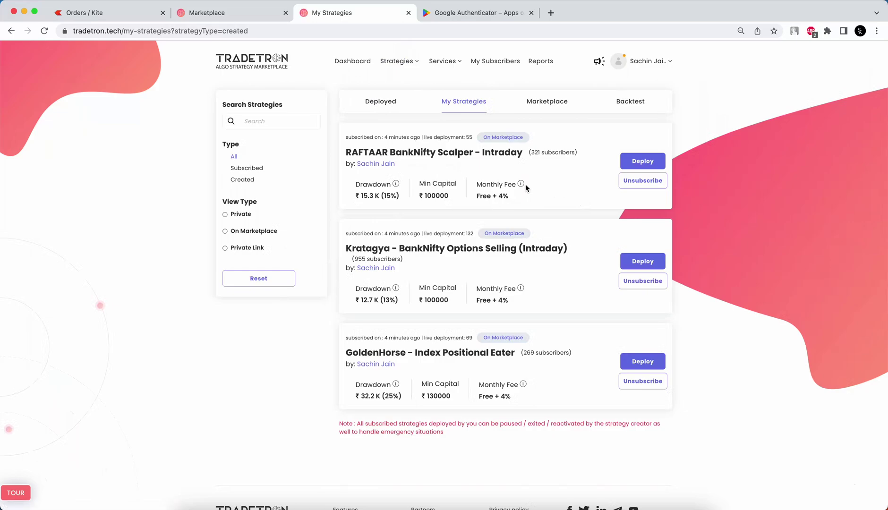
click(659, 62)
click(604, 83)
click(399, 62)
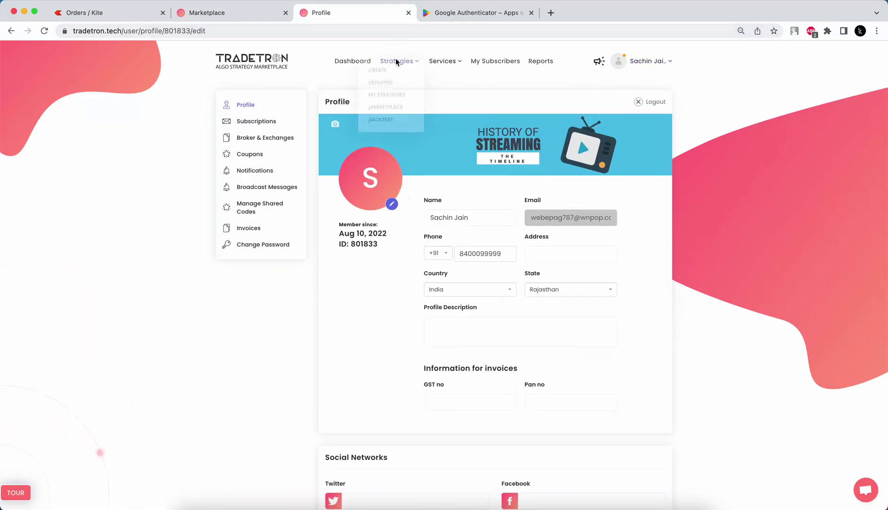
click(394, 110)
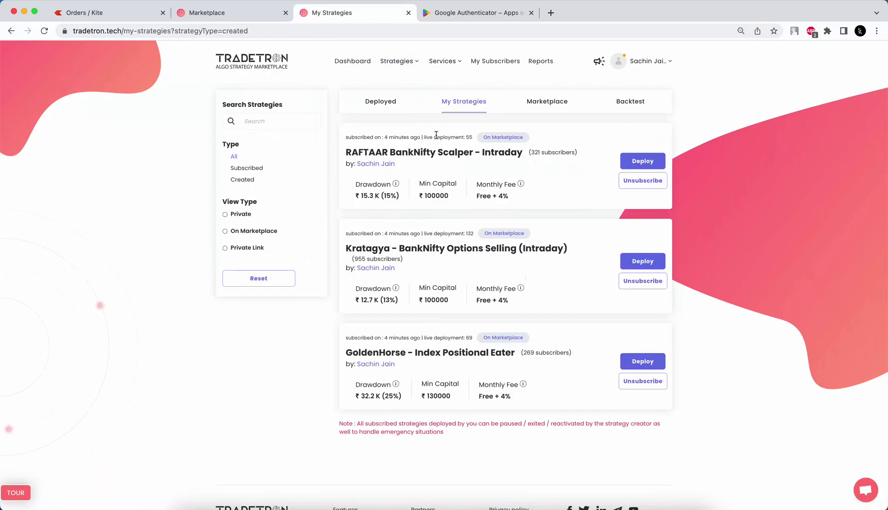
click(631, 161)
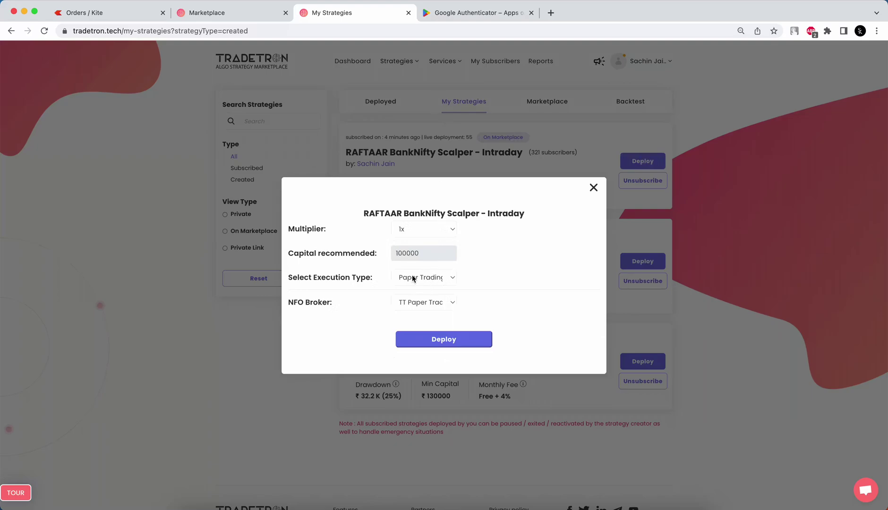
Choose Live Auto execution and cancel the plan upgrade prompt that blocks it.
click(415, 278)
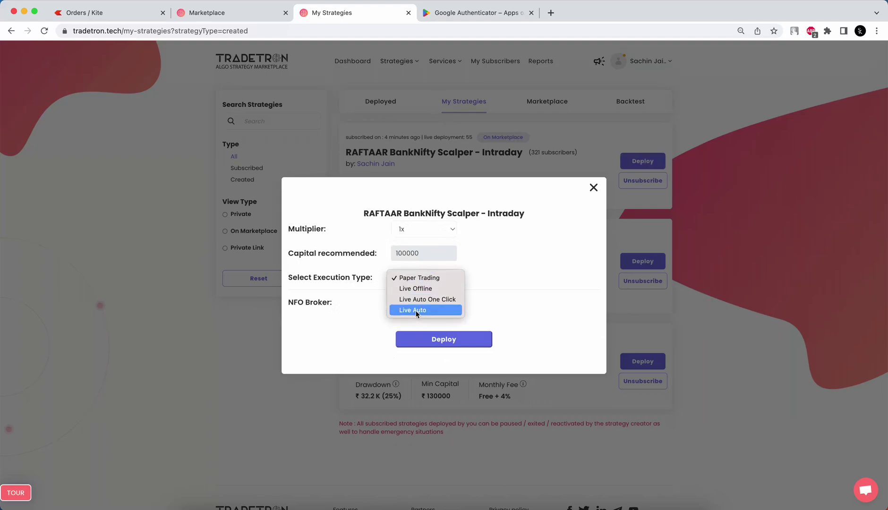
click(488, 273)
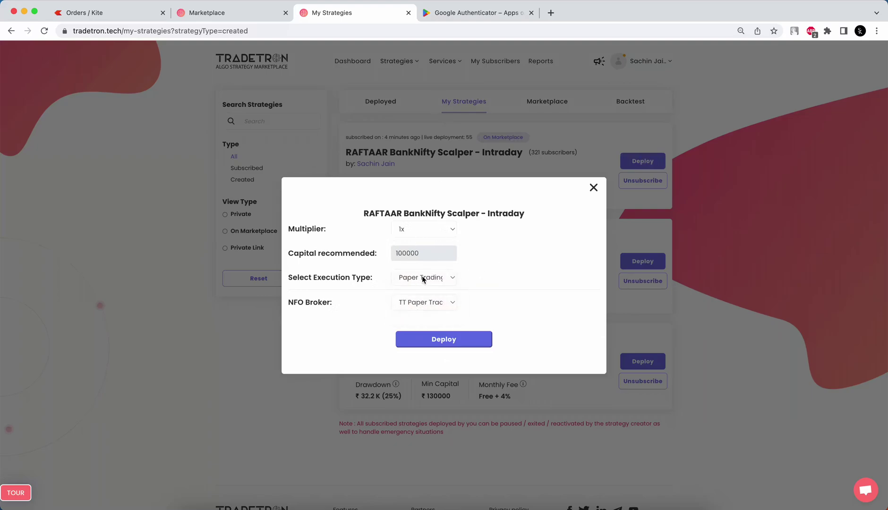
click(422, 279)
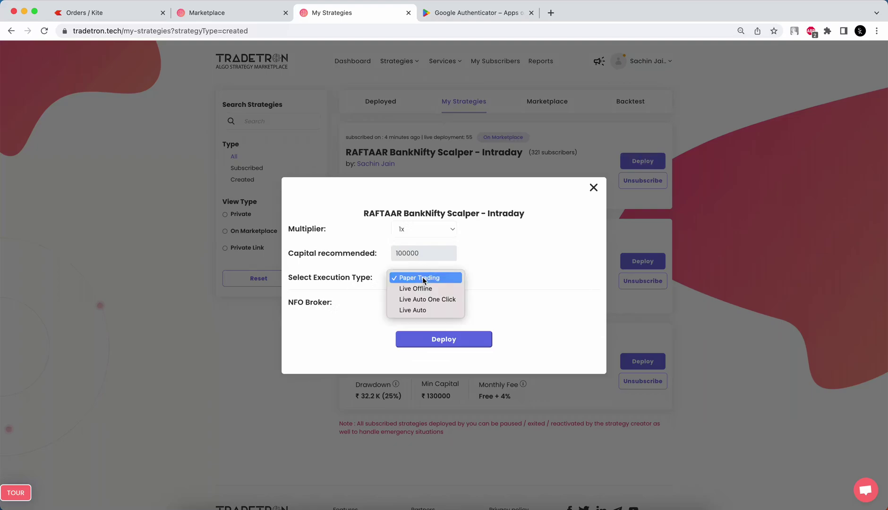
click(423, 310)
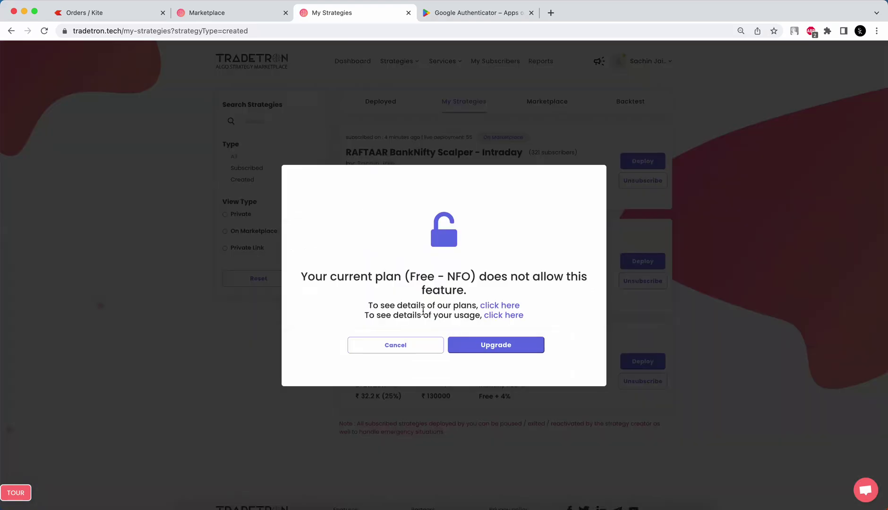
click(415, 351)
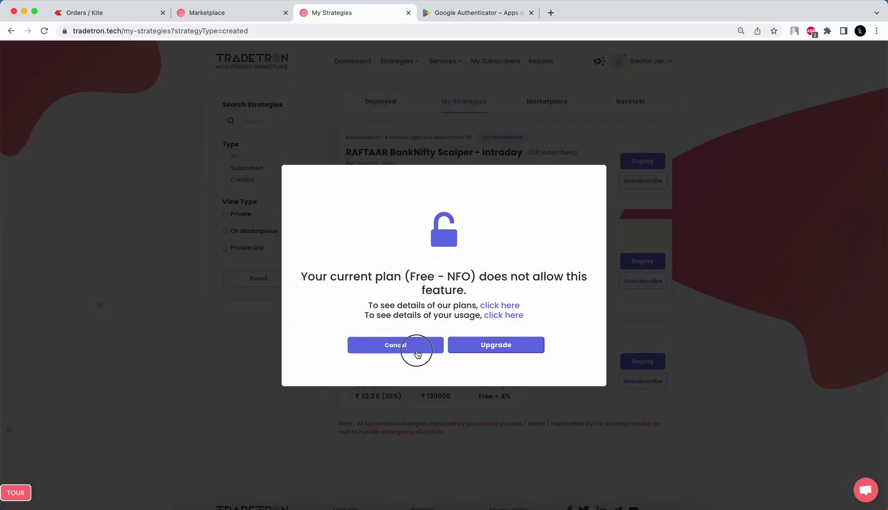
Keep TT Paper Trading as the NFO broker and close the deploy dialog.
click(439, 279)
key(Escape)
click(425, 303)
click(424, 303)
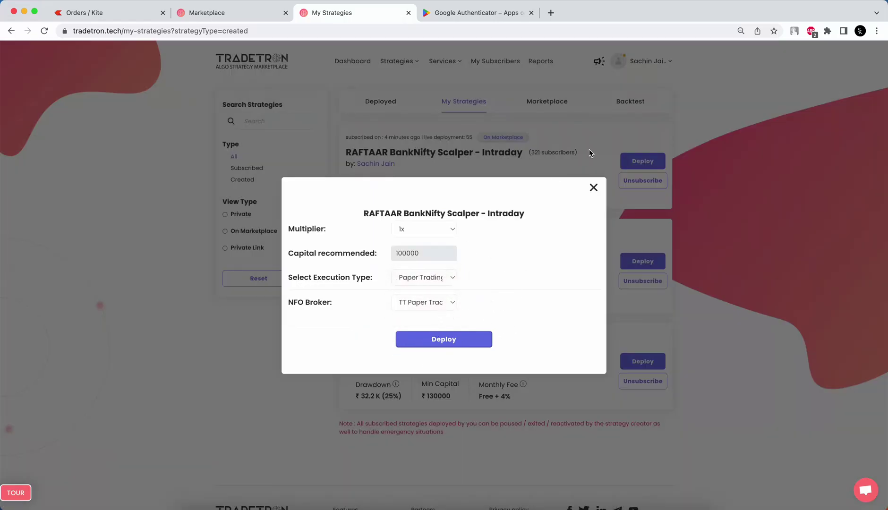
click(593, 190)
Filter deployed strategies by LIVE AUTO execution, find none, and return to My Strategies.
click(392, 101)
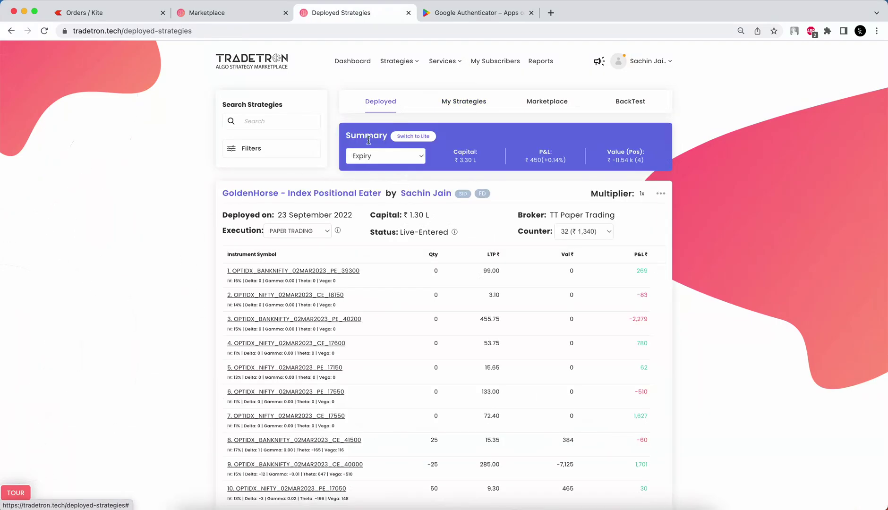
click(660, 193)
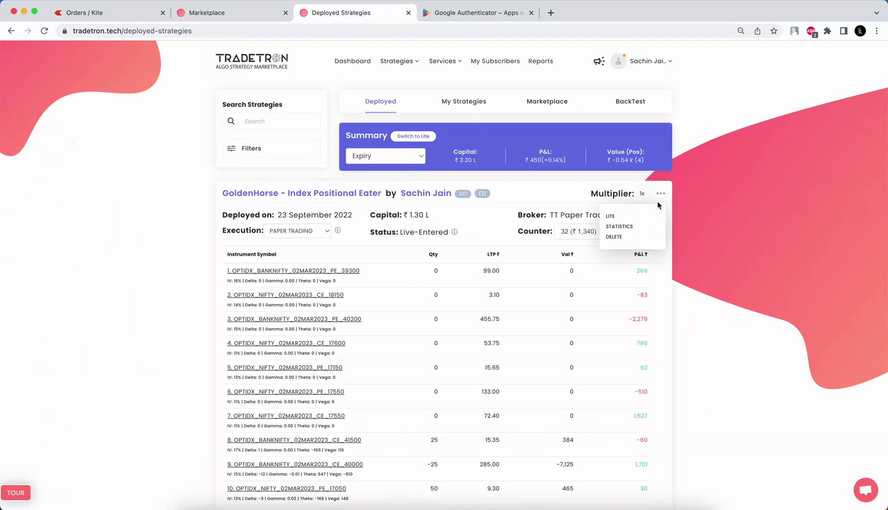
click(253, 147)
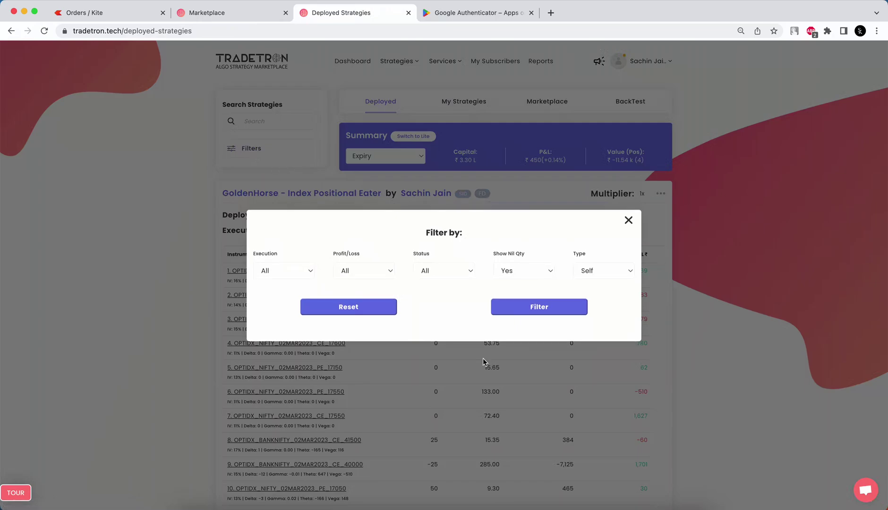
click(379, 273)
click(442, 269)
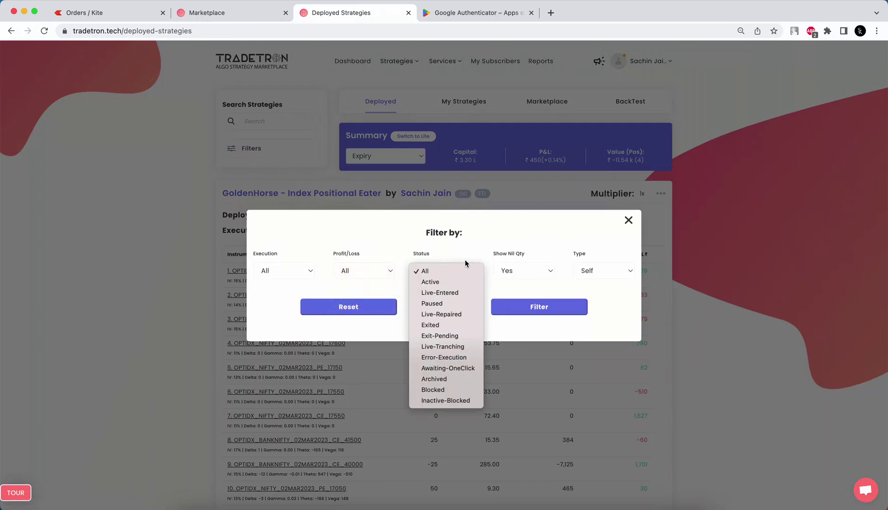
click(508, 260)
click(293, 271)
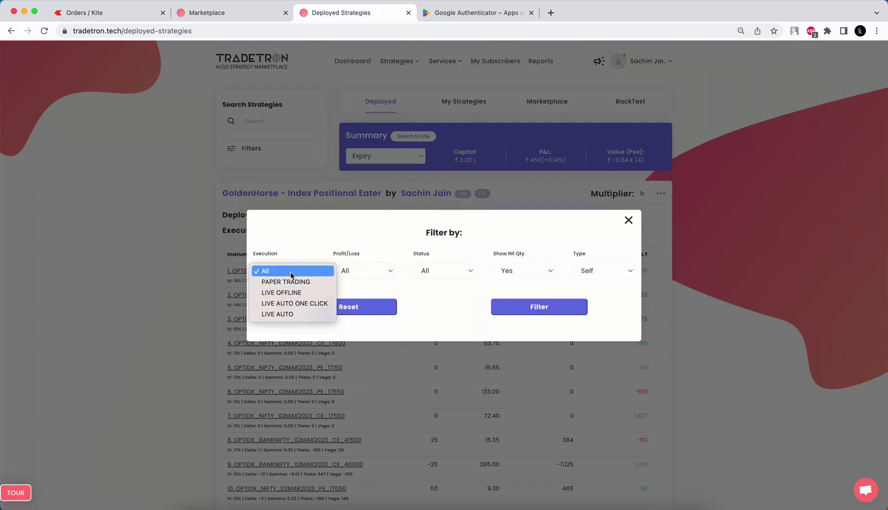
click(281, 315)
click(518, 311)
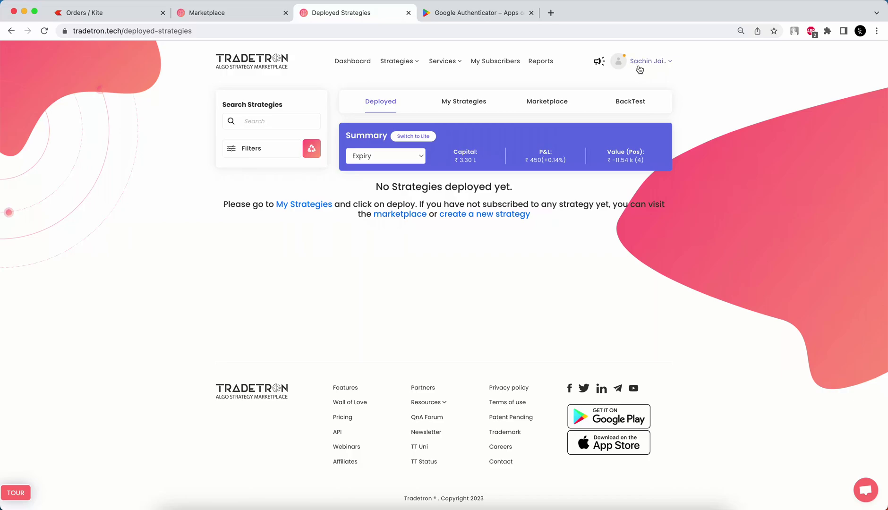
click(479, 102)
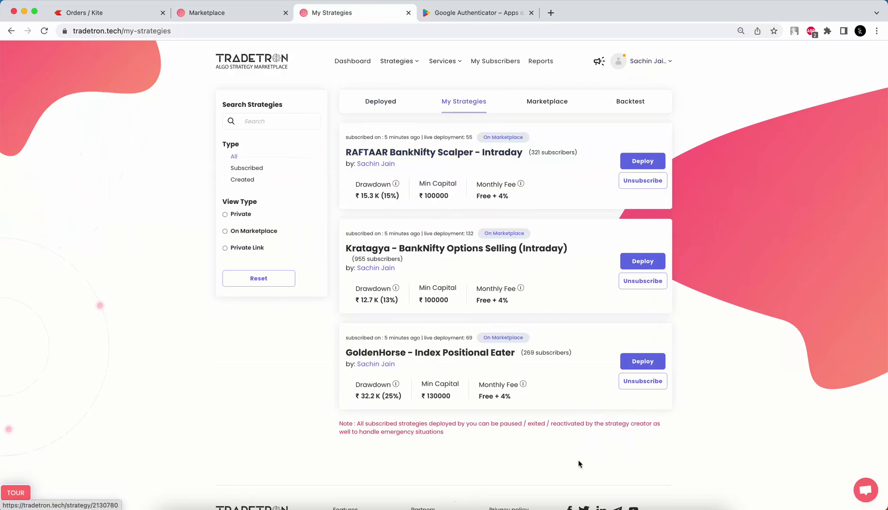
Briefly check the Telegram discussion group, then return to Tradetron's My Strategies in Chrome.
click(617, 508)
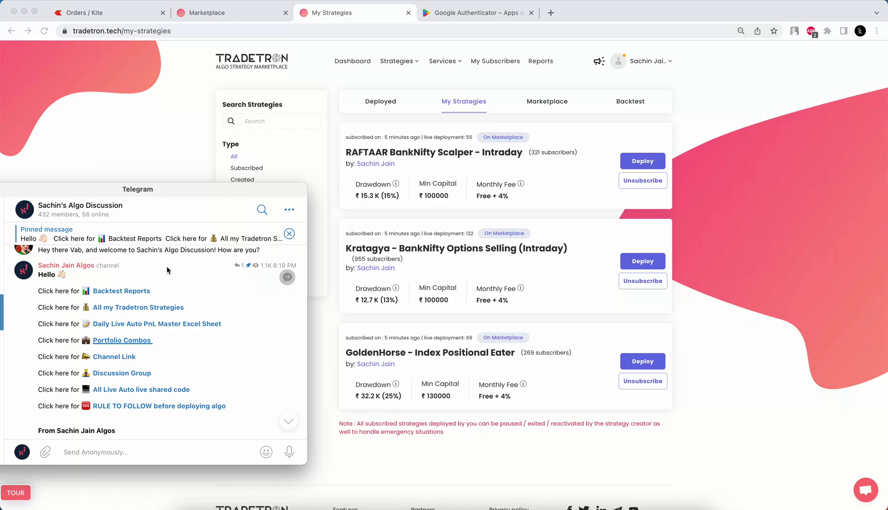
click(181, 167)
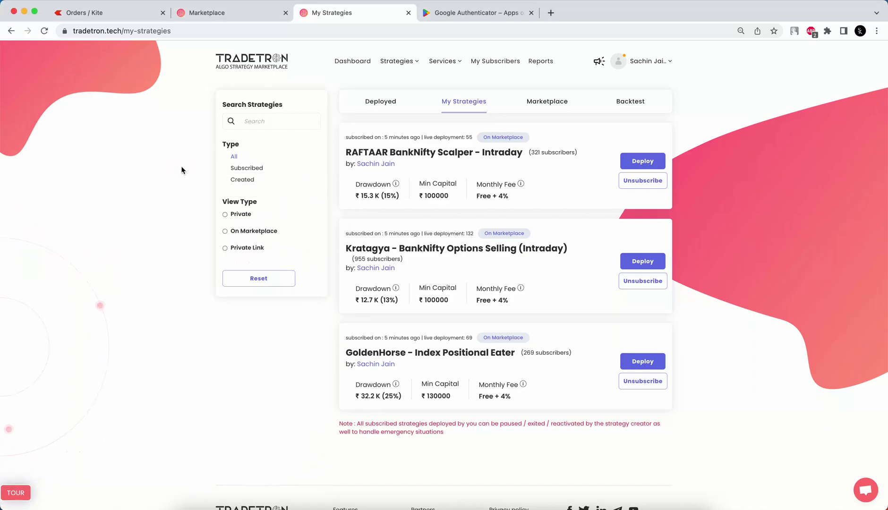